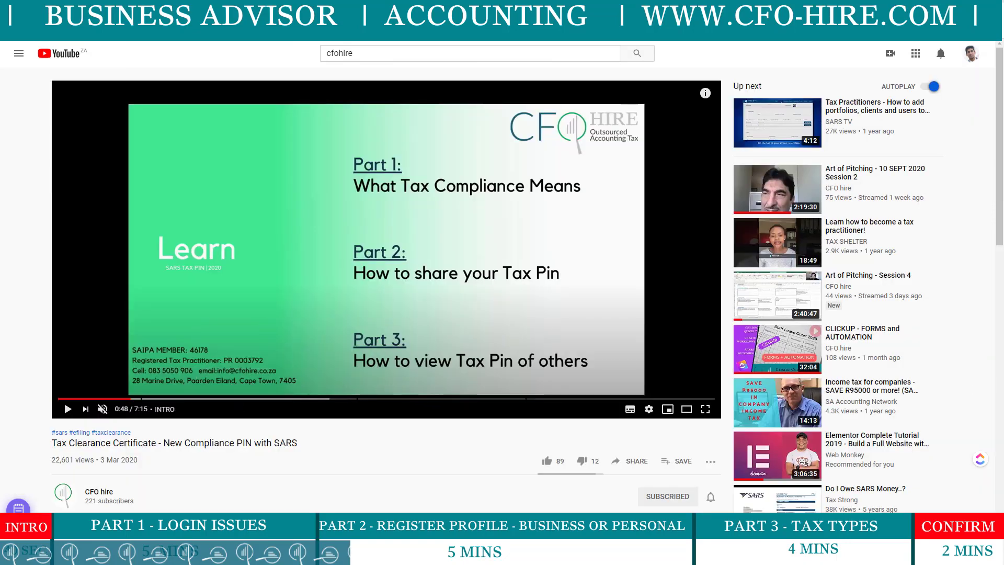
Resume the compliance PIN video and scrub it forward past the 'If Listed - Skip to PART 3' card.
left_click(68, 409)
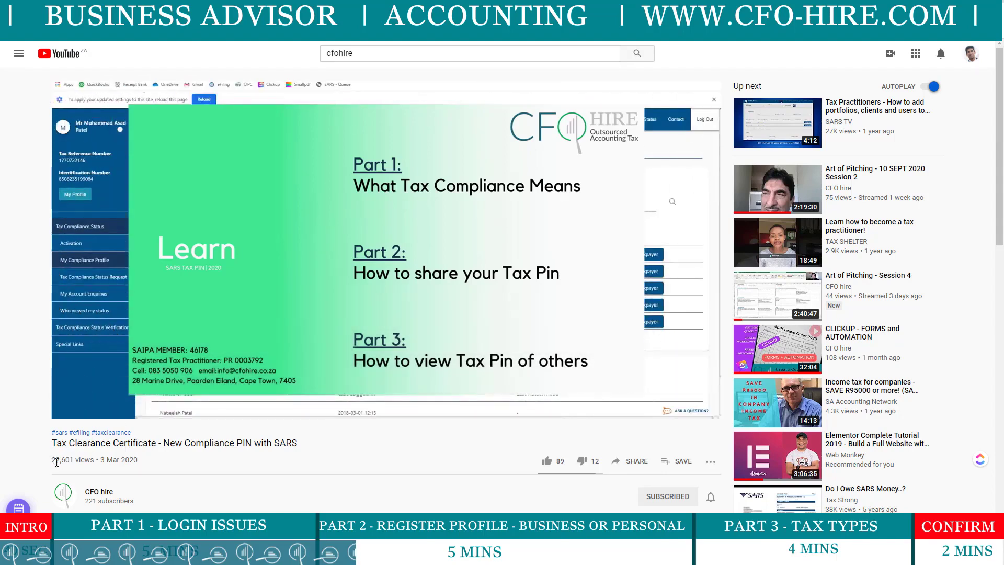
left_click_drag(51, 460, 701, 461)
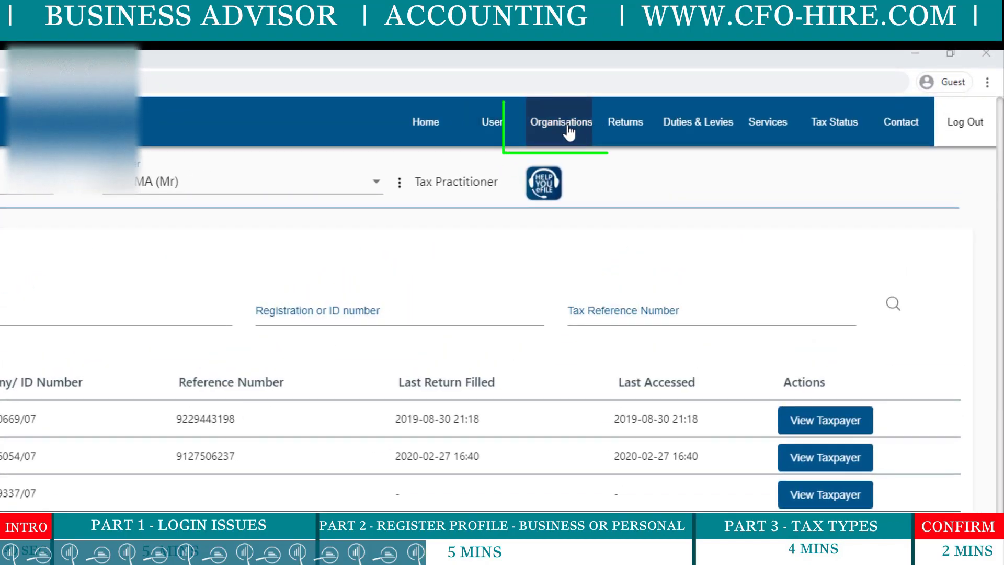
Go to Organisations > Organisation > Register New to get a blank registration form.
left_click(573, 128)
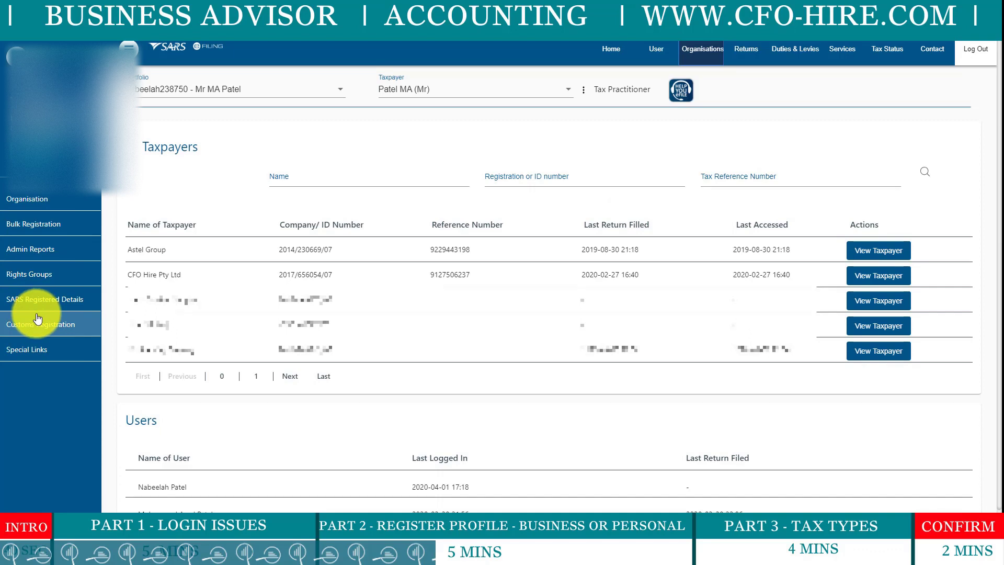
left_click(41, 204)
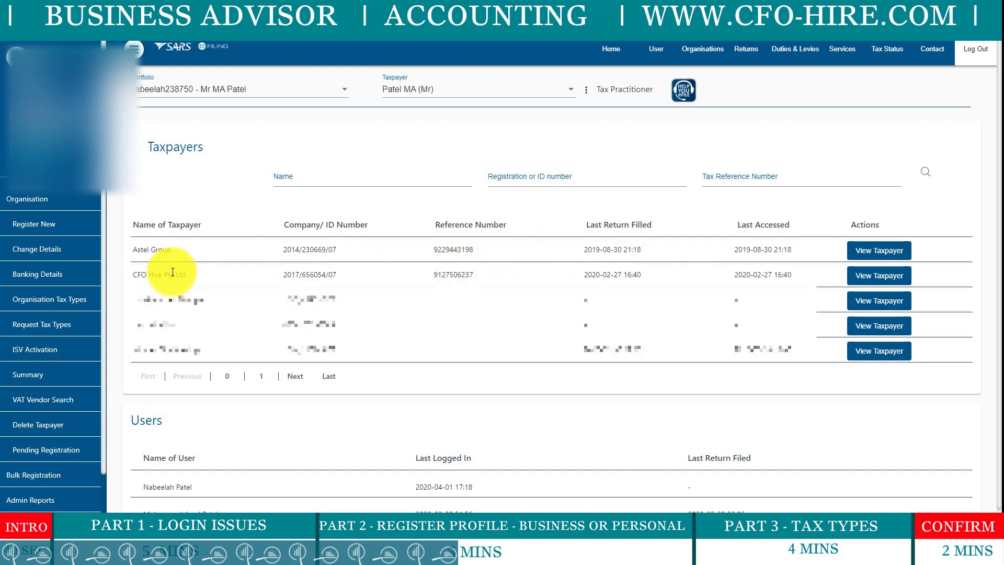
left_click(52, 229)
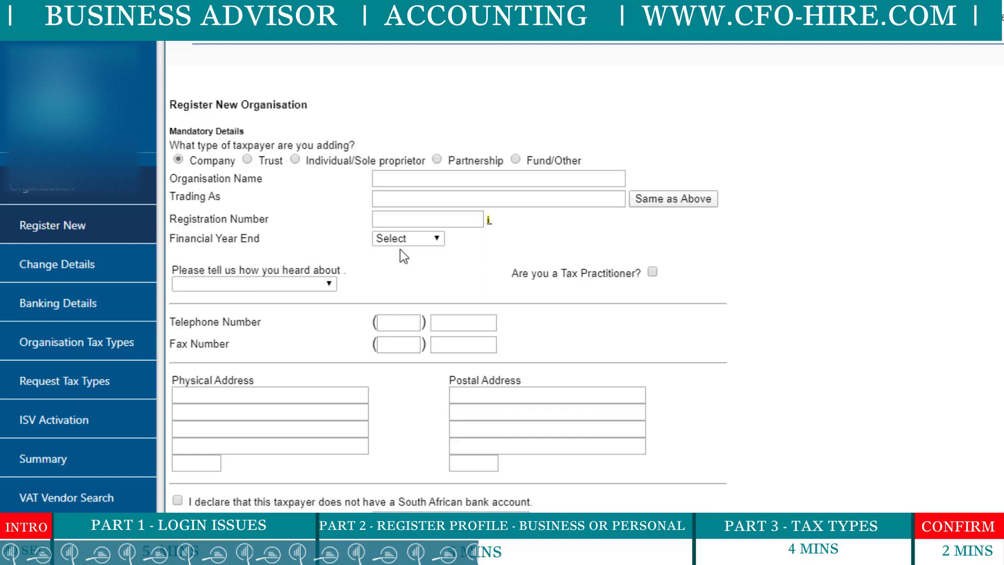
Select Individual/Sole proprietor and enter the taxpayer's first name, initials and surname.
left_click(296, 159)
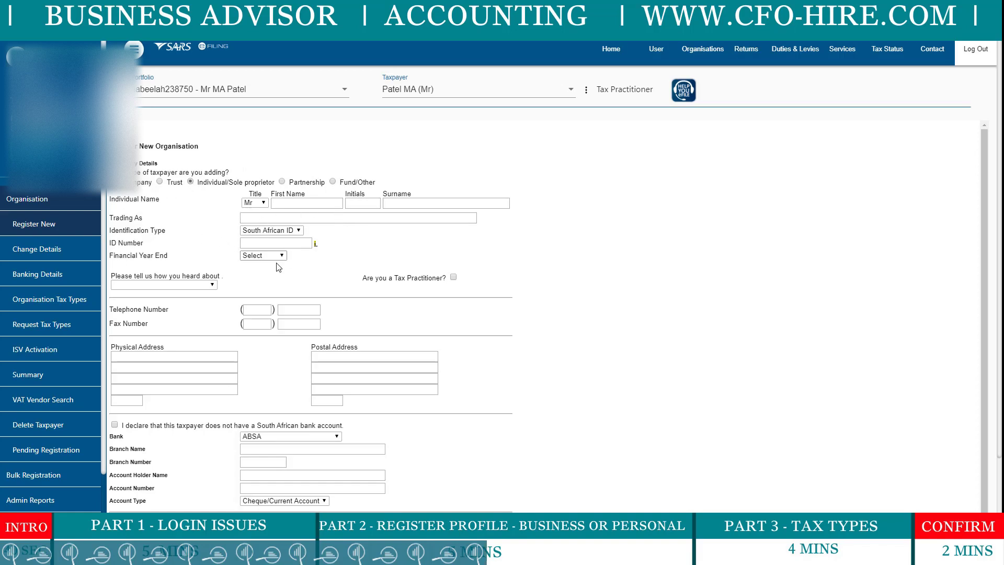
left_click(282, 205)
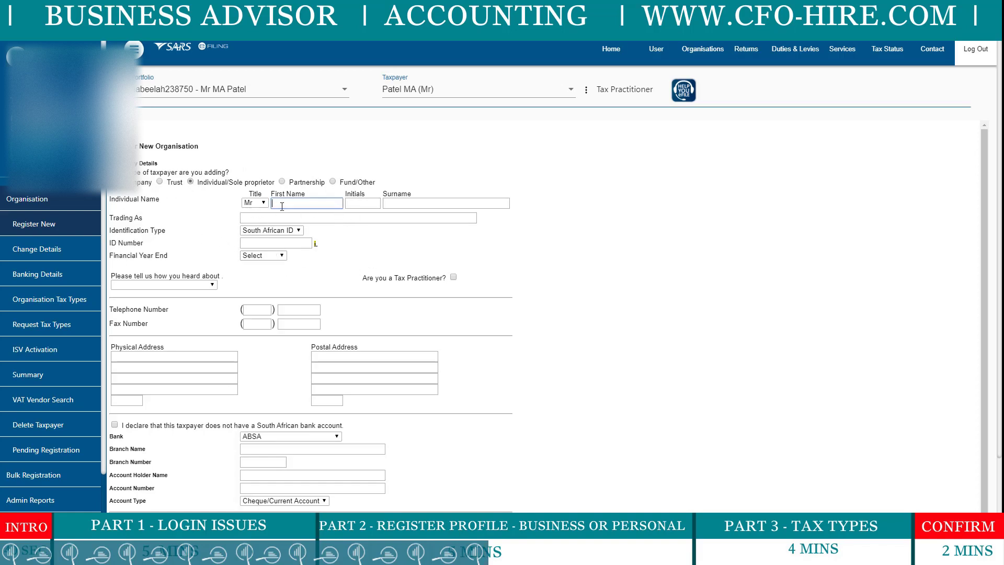
left_click(377, 204)
type("N")
key("Tab")
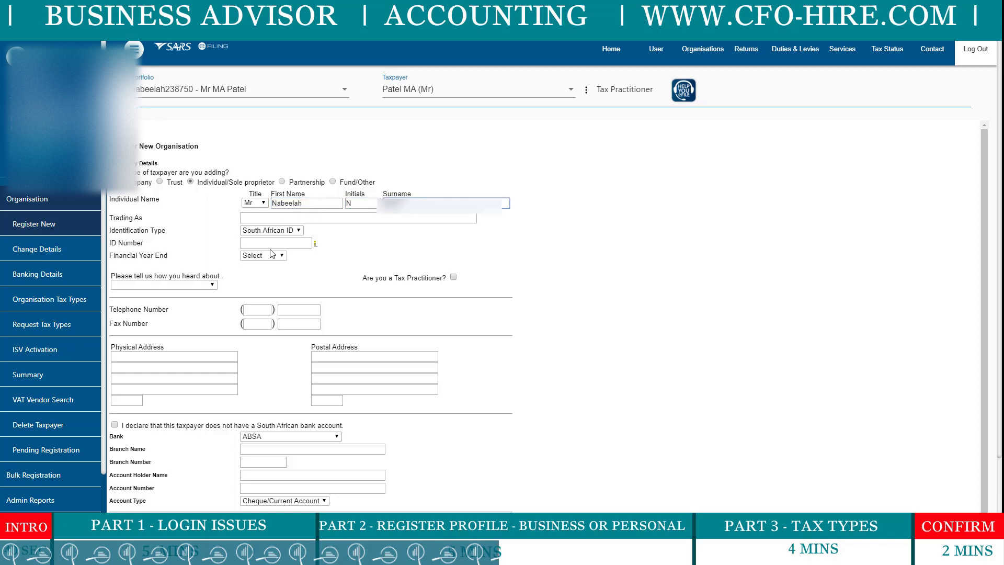
Enter the taxpayer's South African ID number, correcting a mistyped digit.
left_click(267, 242)
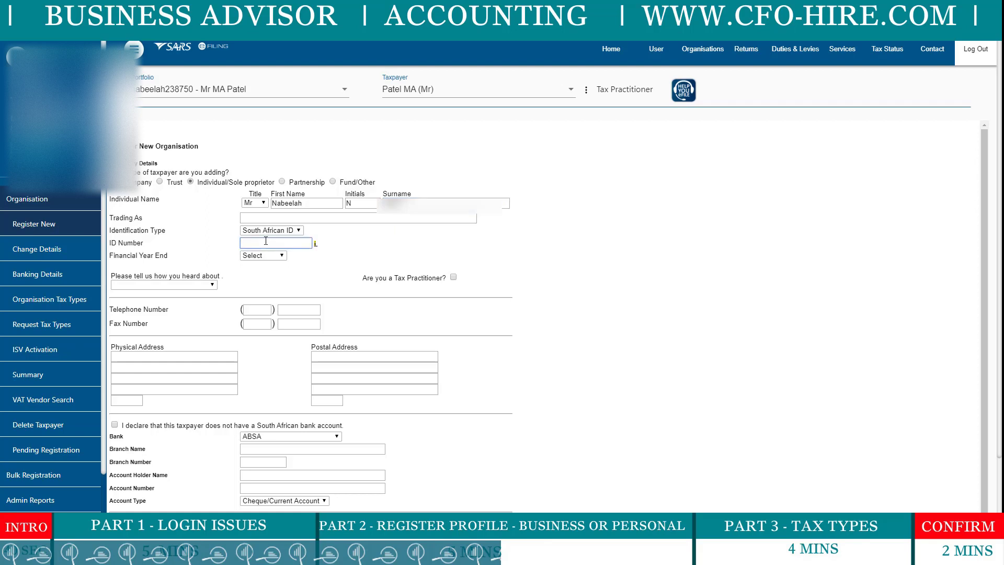
type("850")
key("BackSpace")
key("BackSpace")
key("BackSpace")
type("8")
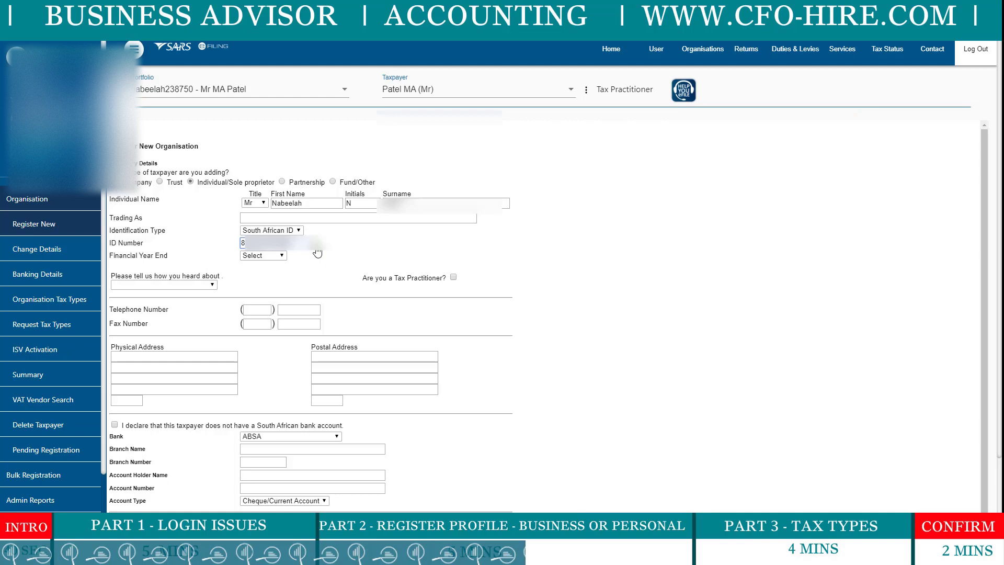
scroll(317, 253, "down", 2)
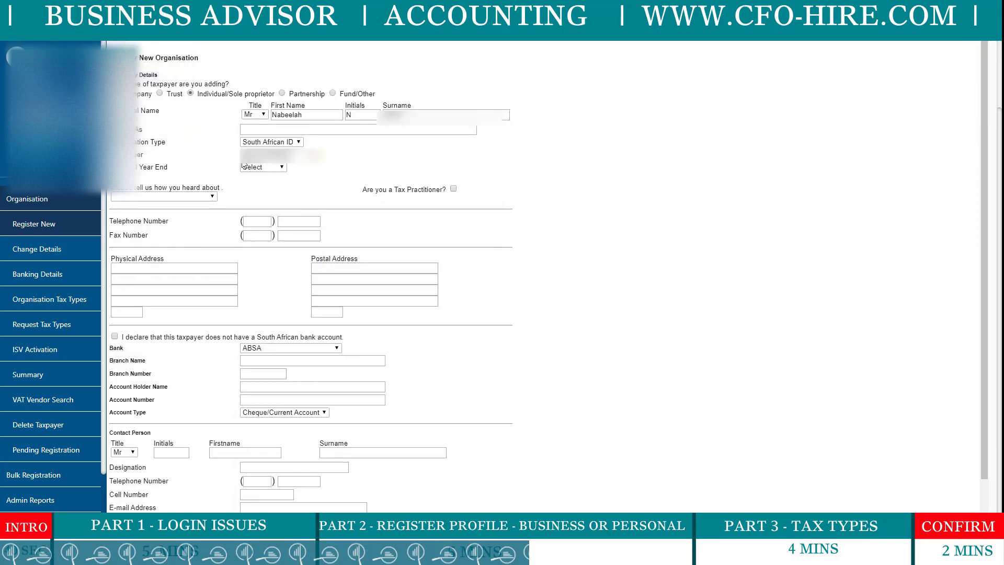
Set February year end, SARS Office as referral source, the telephone number and tax-practitioner status.
left_click(285, 169)
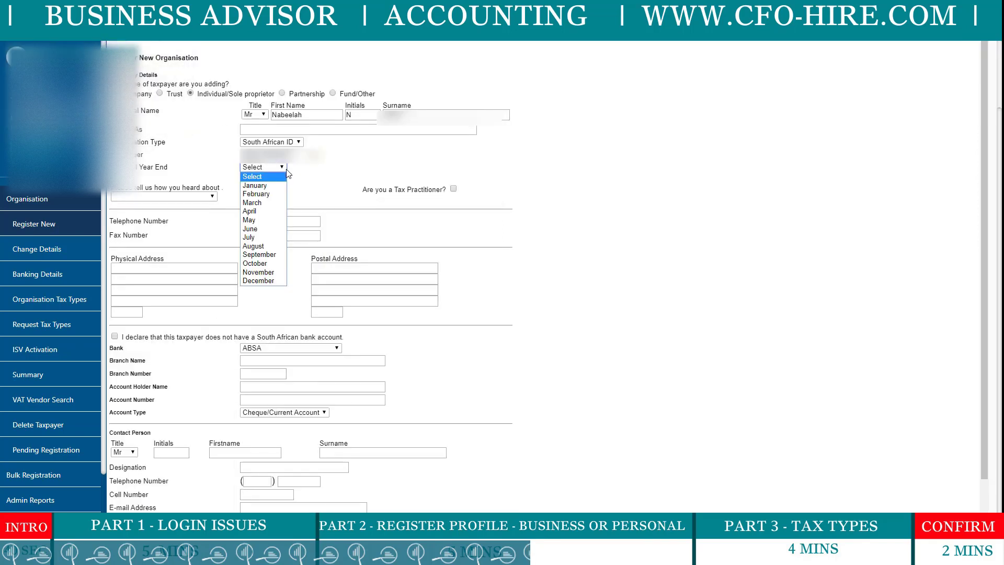
left_click(267, 194)
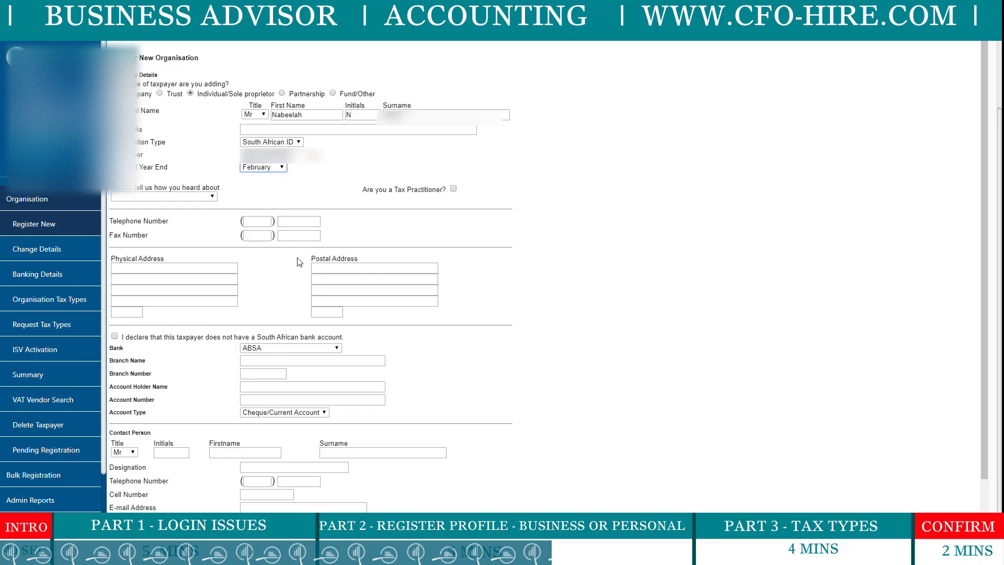
left_click(215, 199)
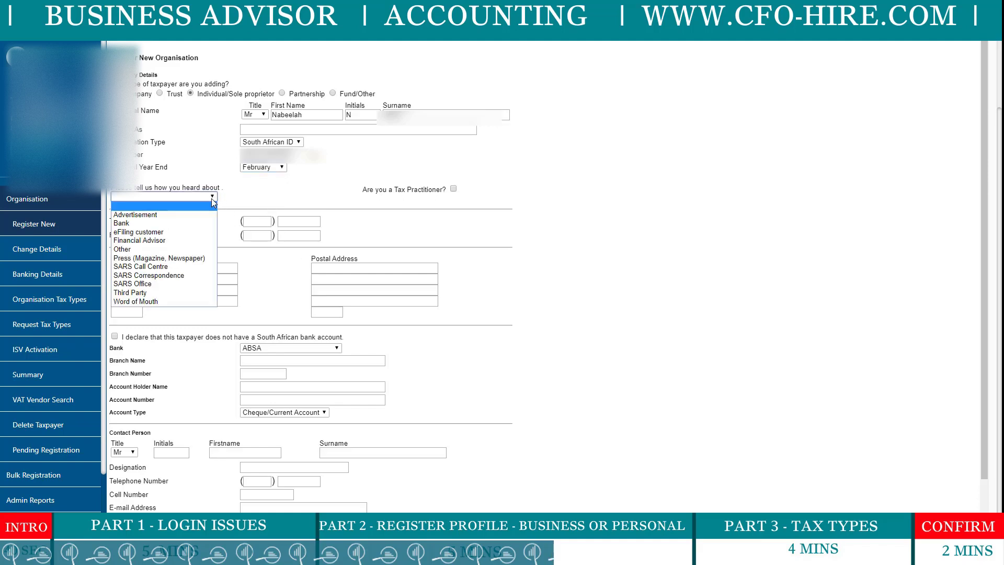
left_click(152, 284)
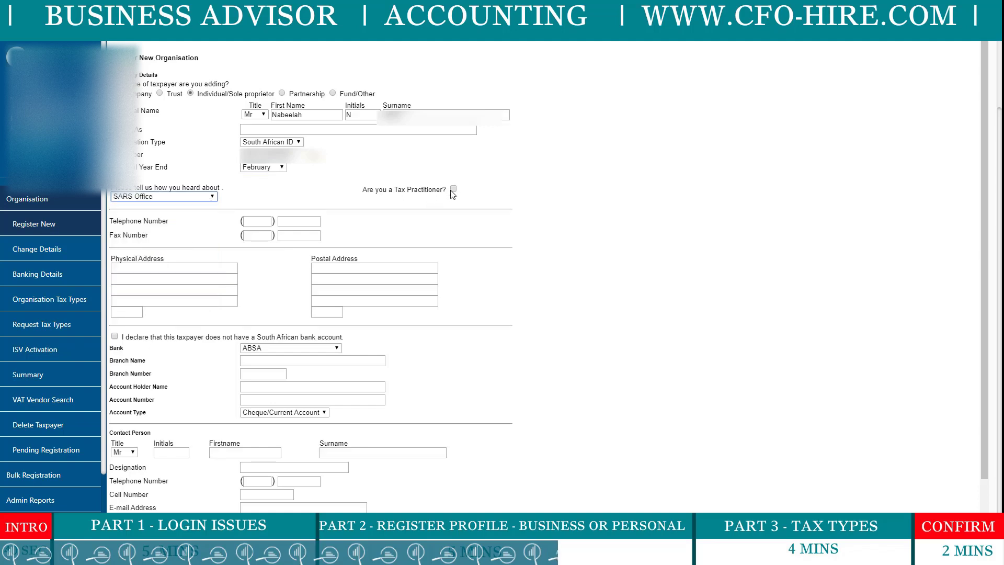
left_click(249, 222)
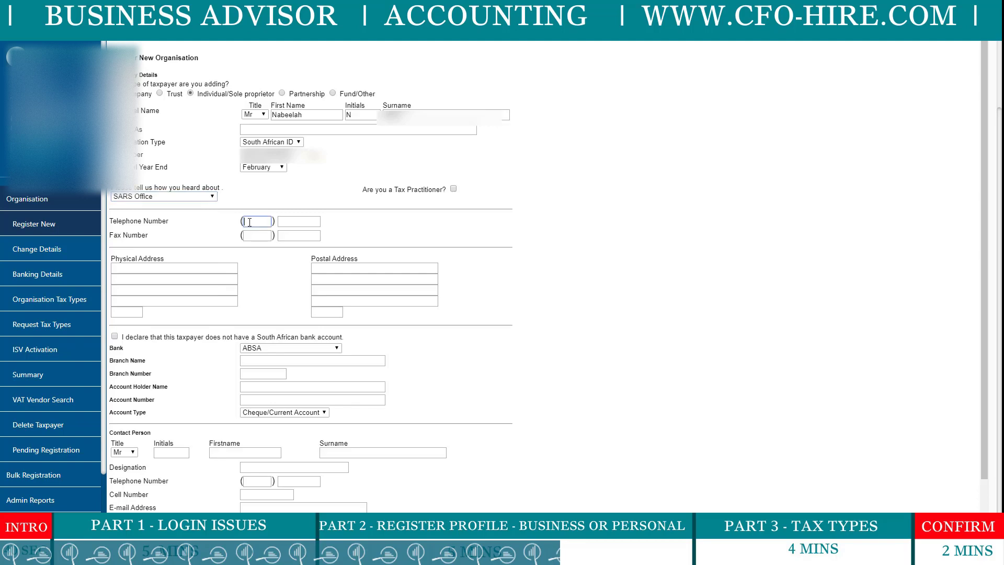
left_click(453, 189)
Fill in the physical address lines, city and postal code.
left_click(174, 268)
key("Tab")
type("Bothasig")
left_click(167, 289)
type("Cape Town")
key("Tab")
key("Tab")
type("7441")
Fill in the postal address with the same street, suburb, city and postal code.
left_click(375, 267)
key("Tab")
type("Bothasig\tCape Town\t\t7441")
key("Tab")
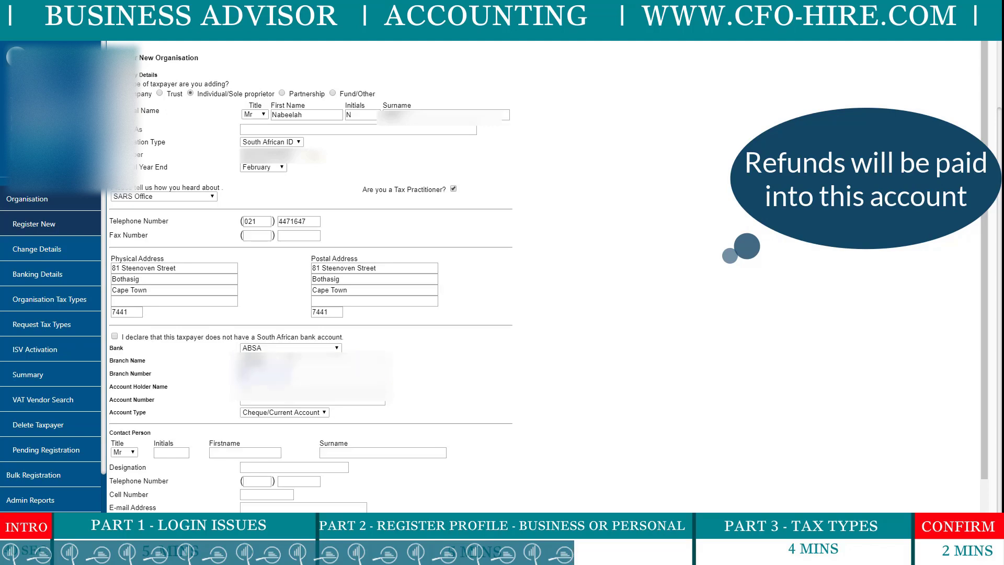
Enter the bank account number and set the account type to Savings Account.
left_click(312, 401)
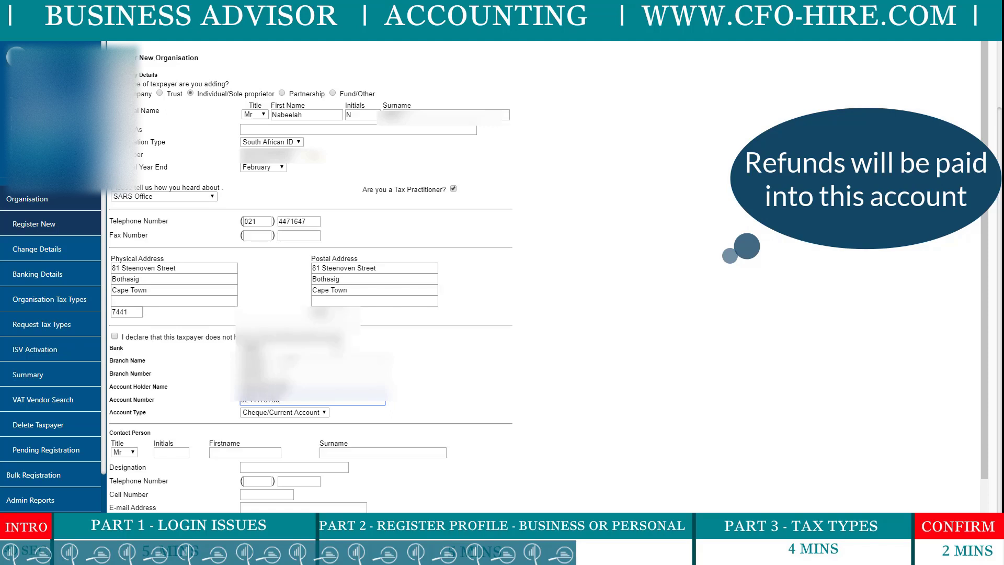
left_click(321, 414)
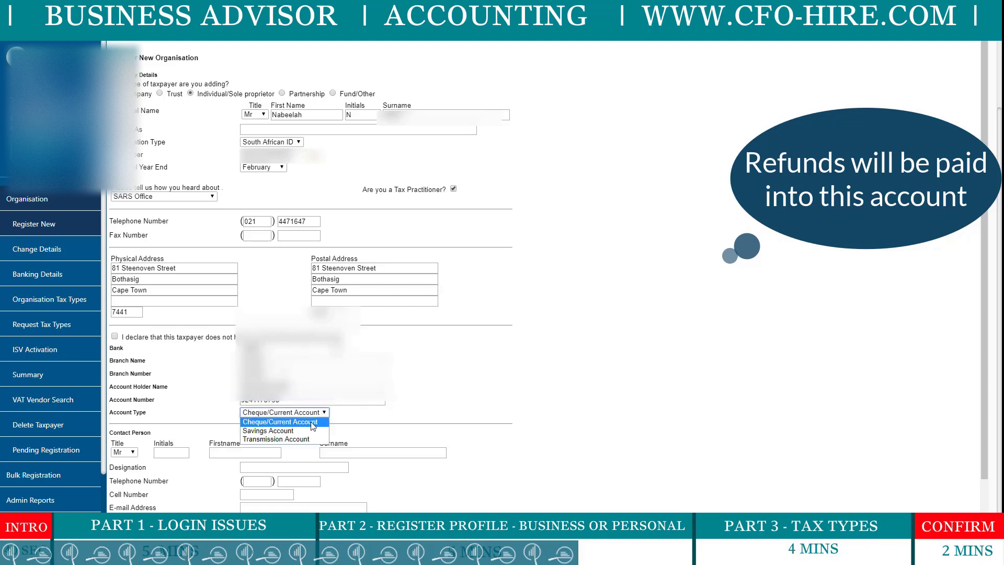
left_click(313, 431)
left_click(171, 452)
Enter the contact person's initials, first name and surname.
scroll(205, 453, "down", 1)
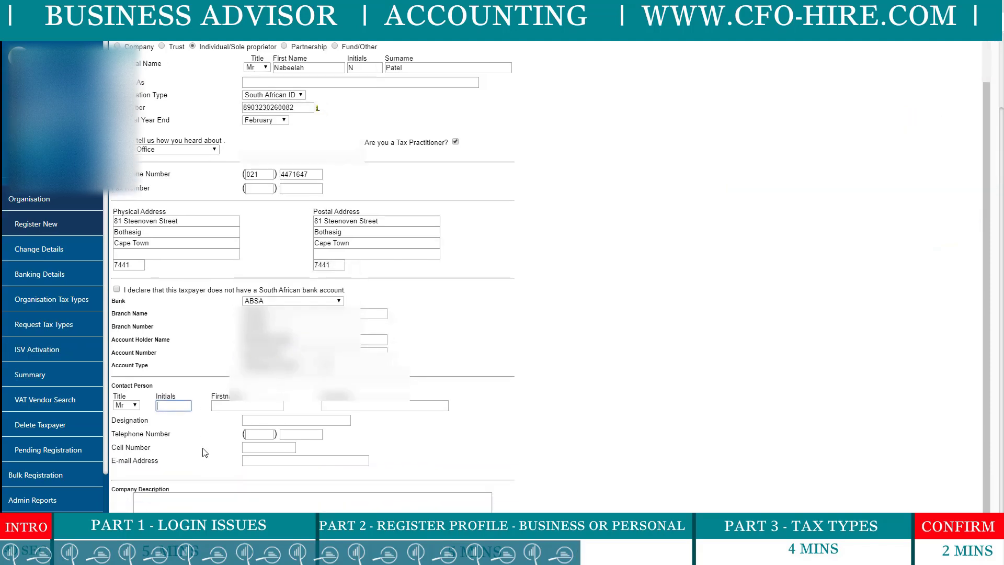
type("N")
key("Tab")
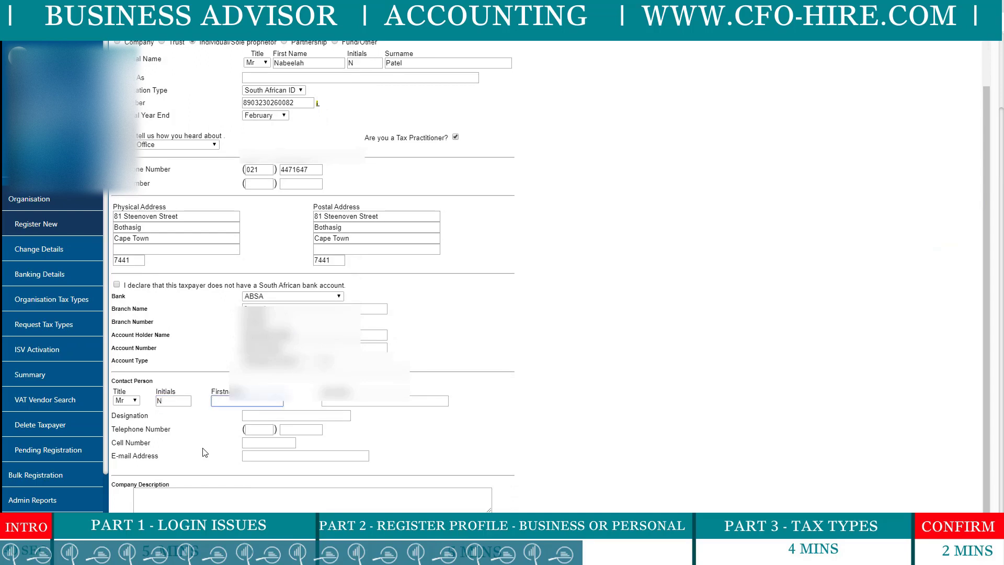
key("Tab")
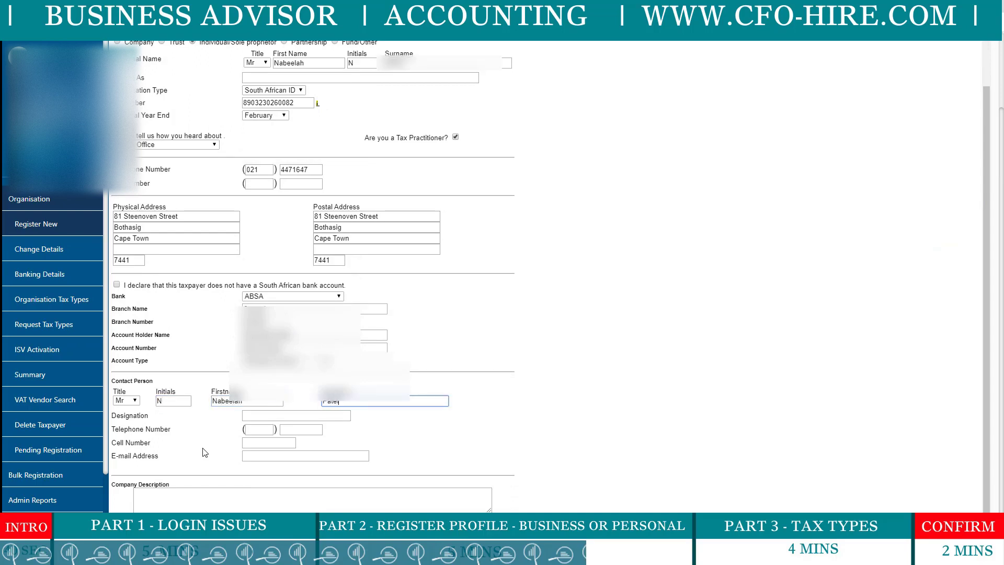
Set the contact designation to 'Admin' and enter the contact telephone number.
left_click(272, 414)
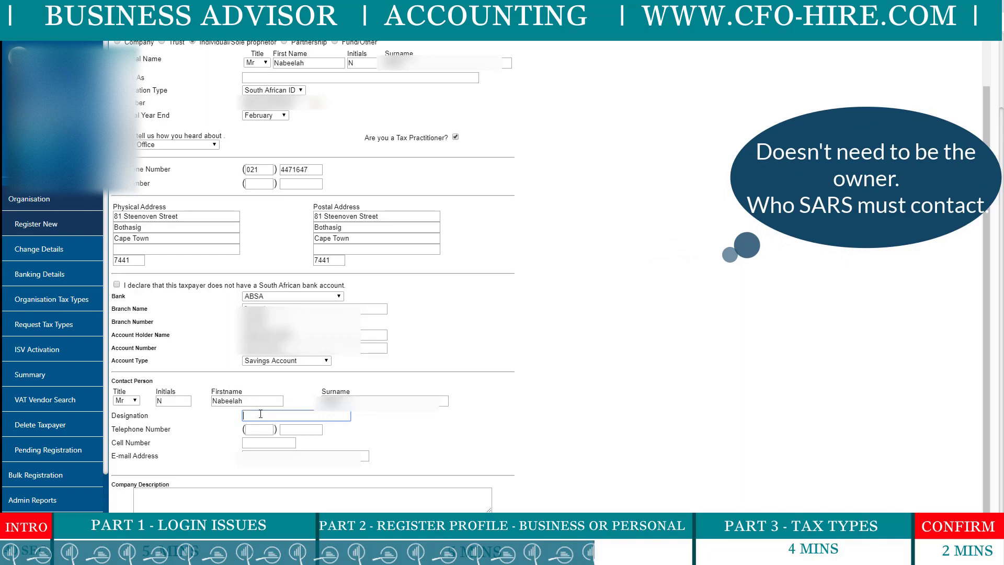
type("Admin")
key("Tab")
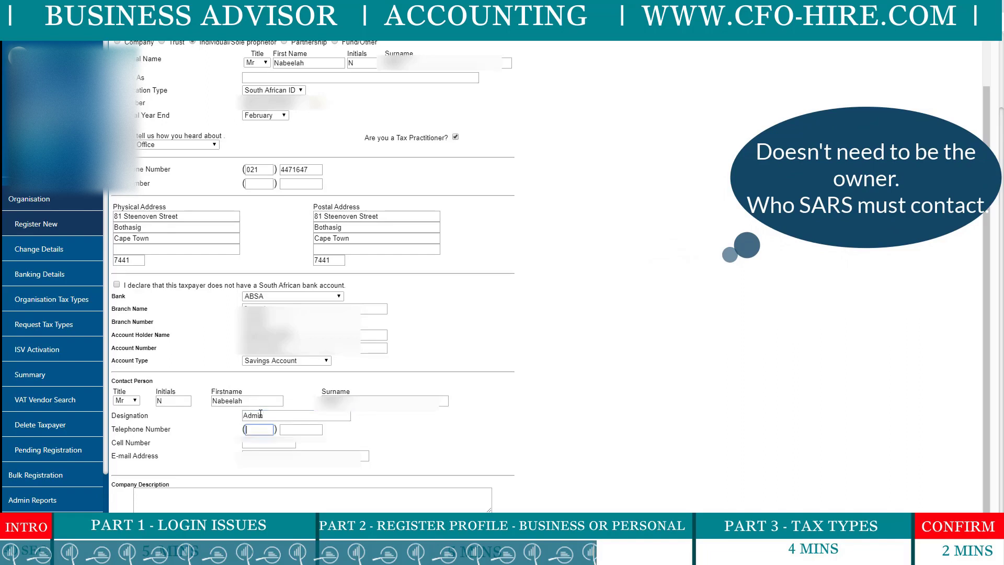
type("021")
key("Tab")
key("Tab")
type("08")
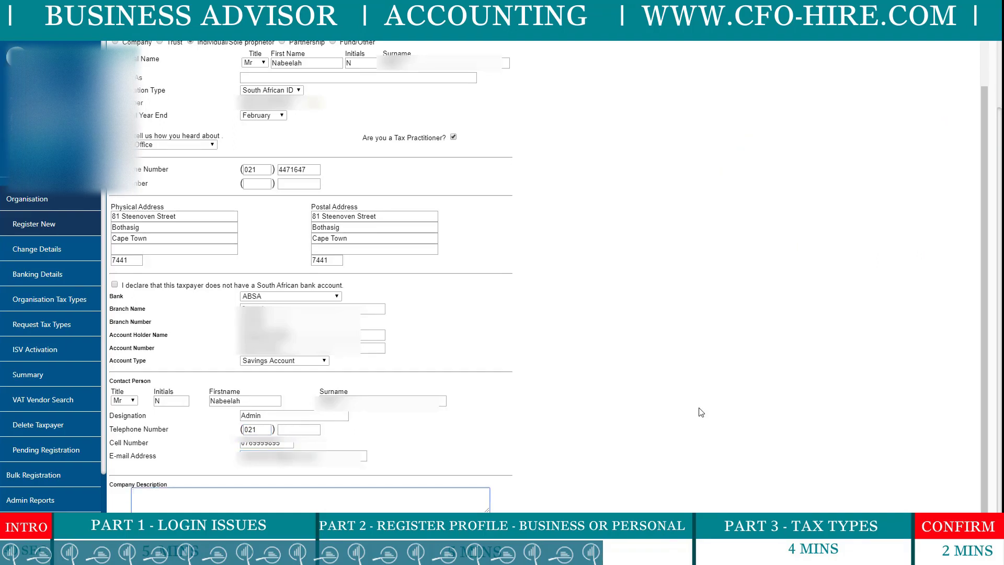
Enter a short personal-tax company description and submit the registration form.
type("Sel")
key("BackSpace")
key("BackSpace")
key("BackSpace")
key("BackSpace")
type("my perdo")
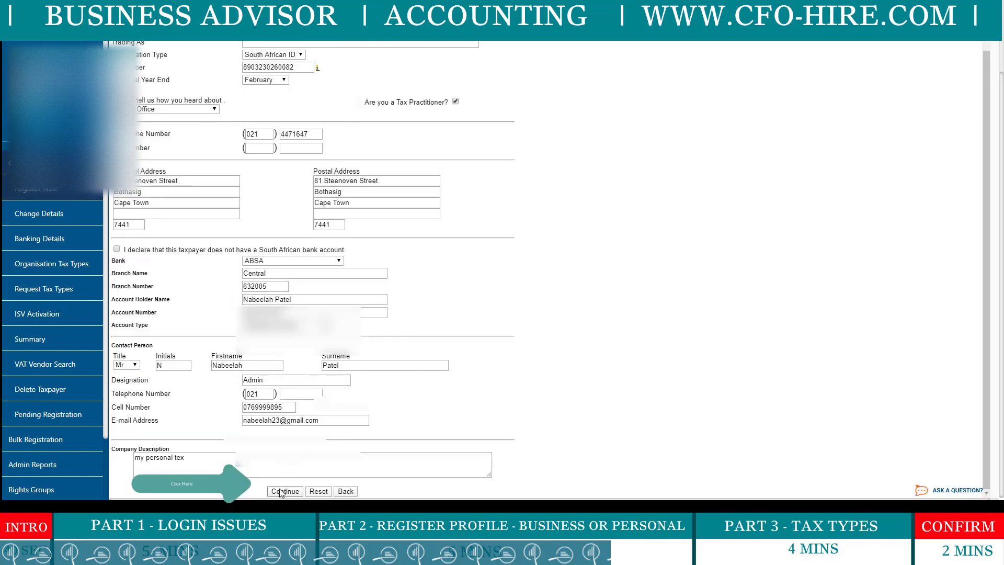
left_click(285, 492)
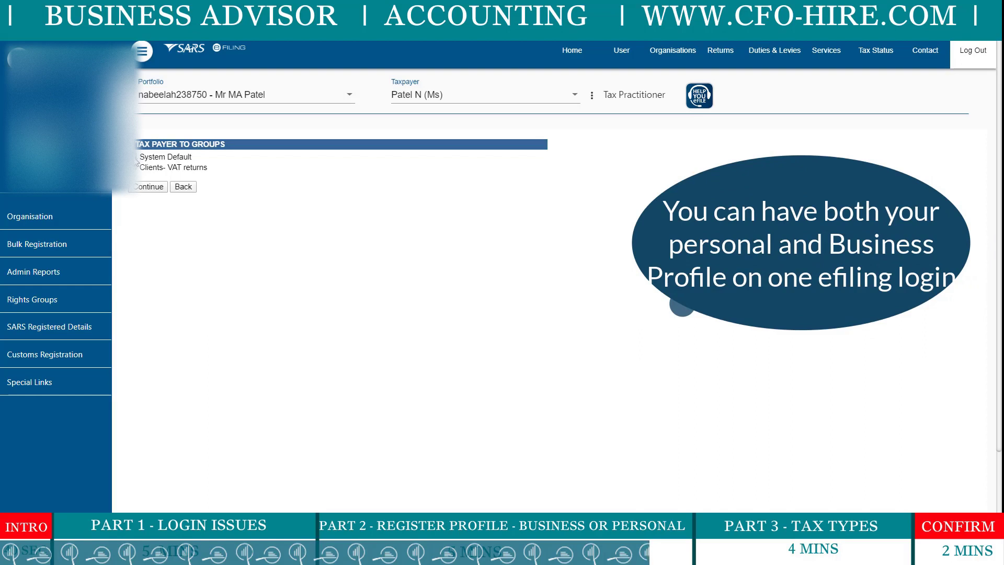
Keep System Default as the taxpayer's group and continue to the Organisation Summary.
left_click(146, 187)
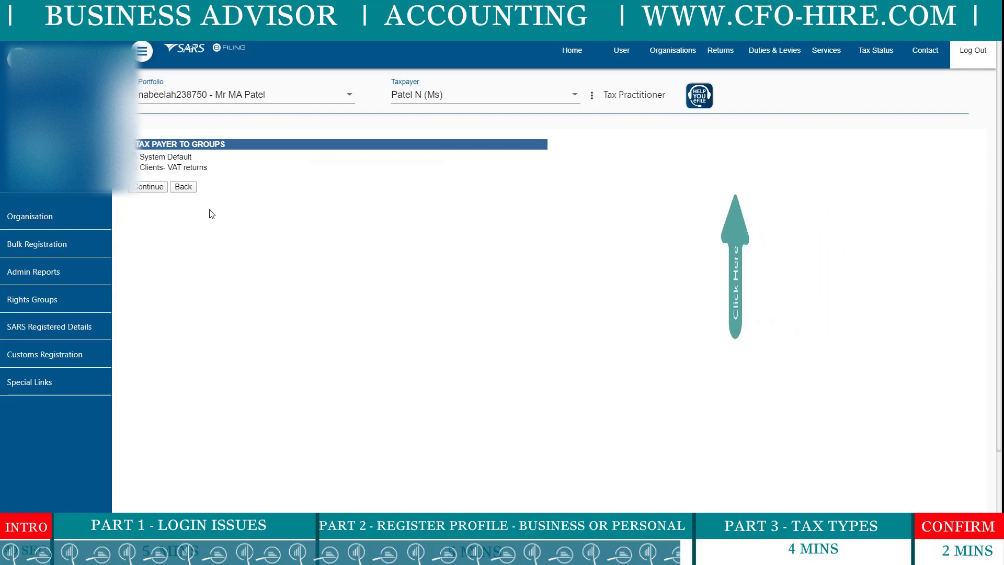
left_click(149, 187)
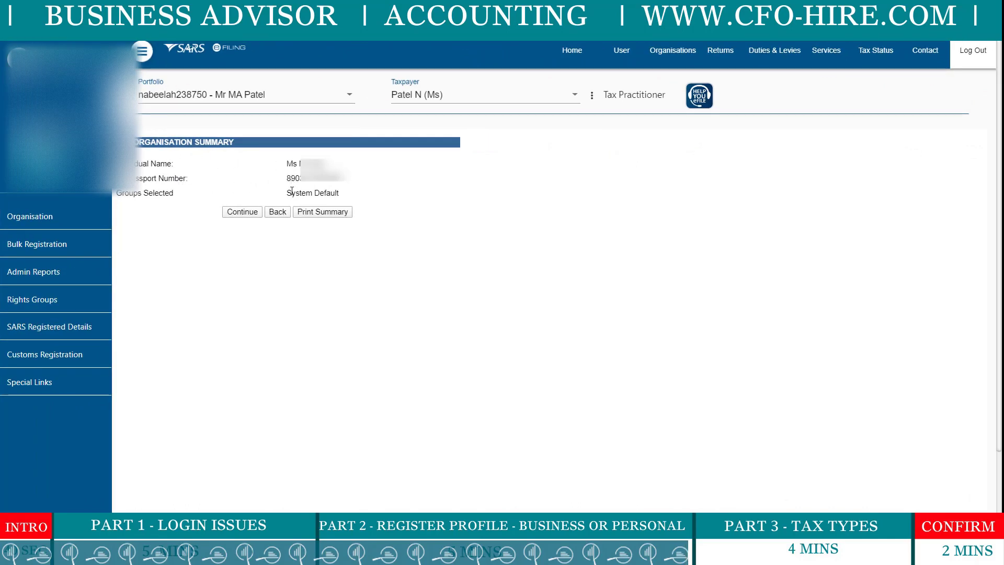
Highlight the System Default group on the summary, then cancel the Print dialog.
left_click_drag(290, 191, 417, 197)
left_click(422, 200)
right_click(339, 214)
key("ctrl+p")
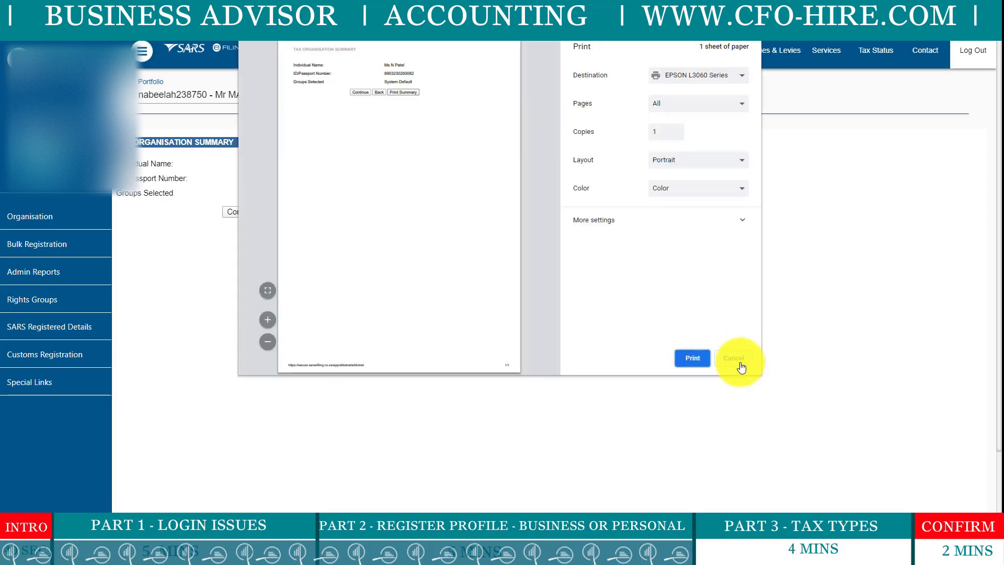
left_click(741, 362)
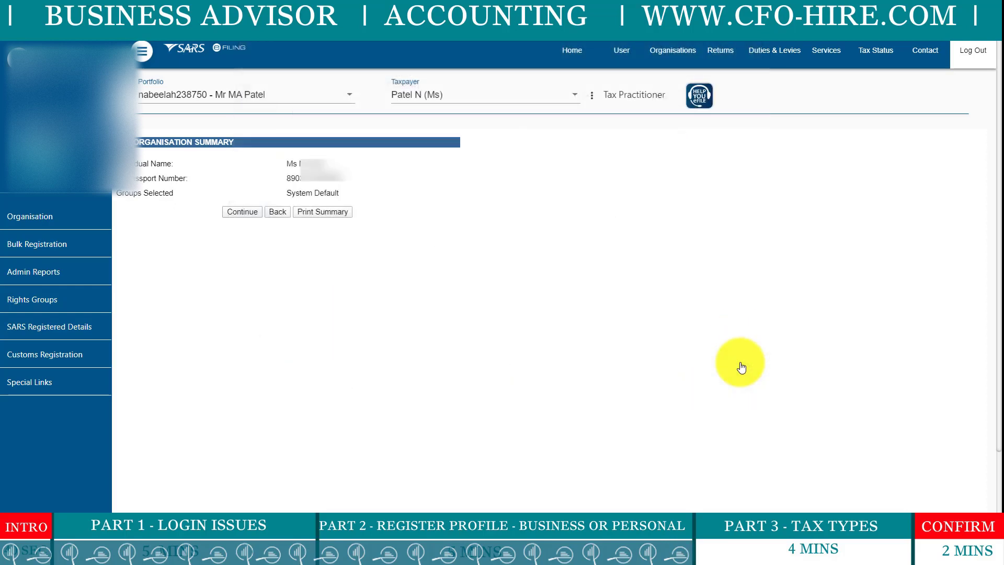
Confirm the summary and highlight the new taxpayer's row in the Taxpayers list.
left_click(241, 212)
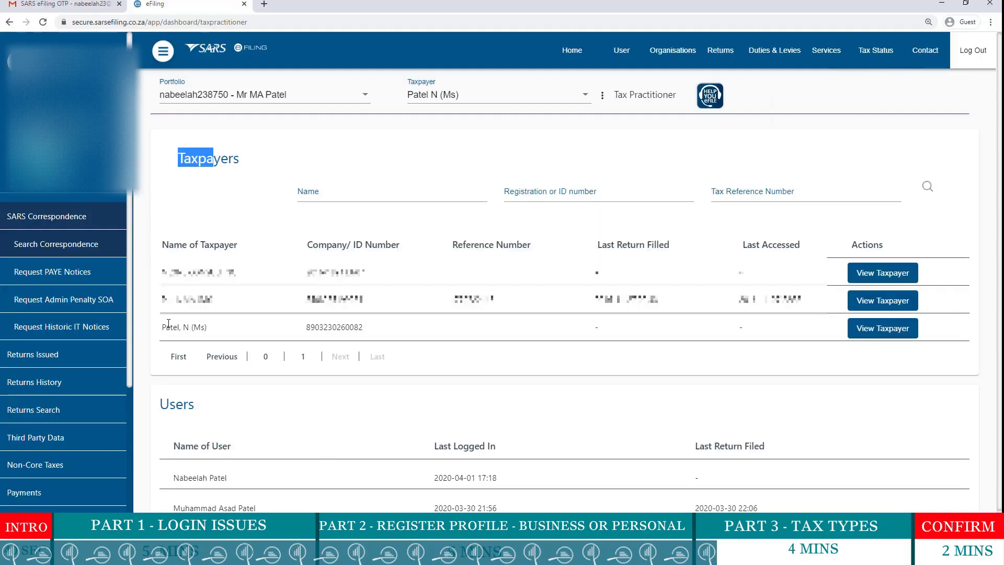
left_click_drag(162, 327, 789, 335)
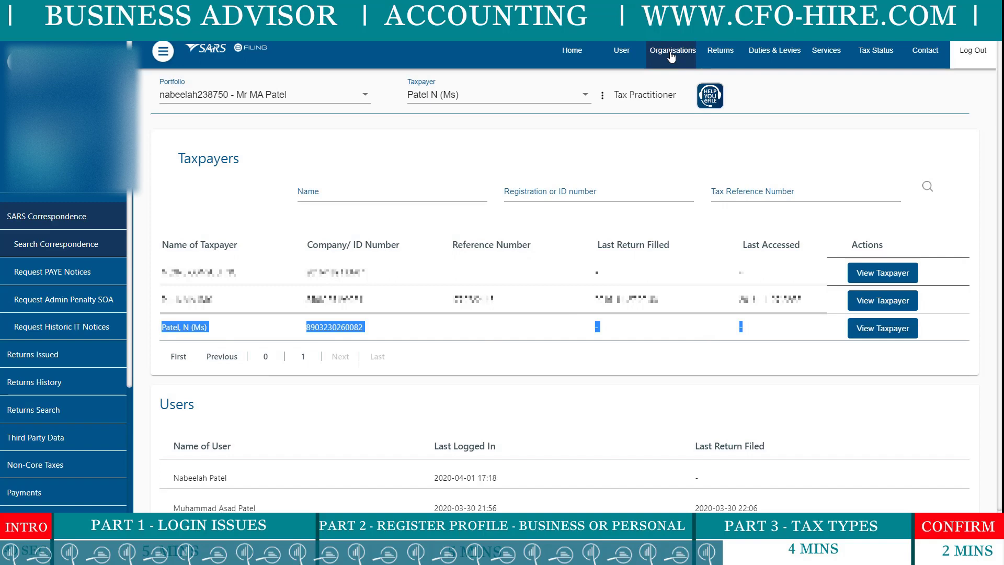
left_click(168, 328)
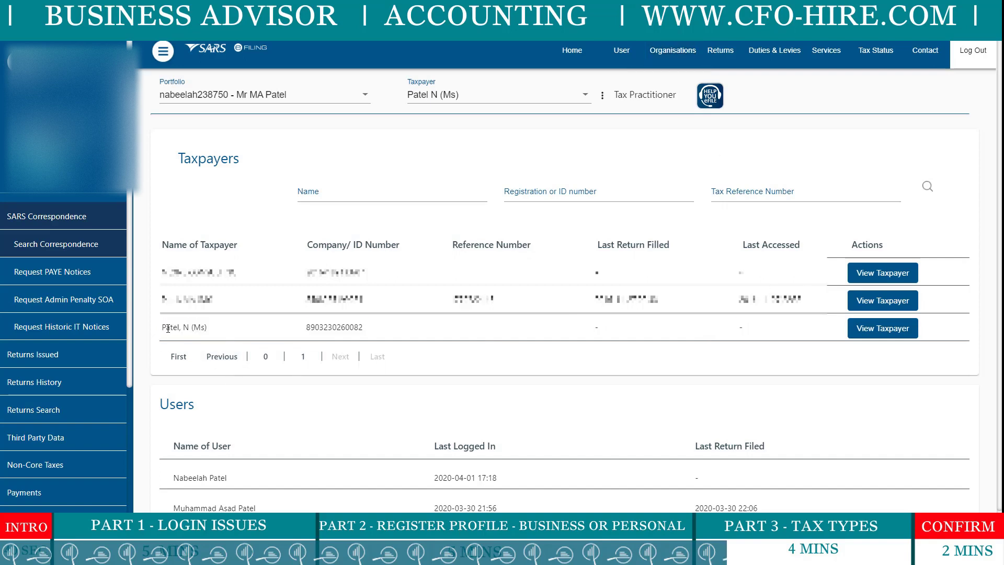
left_click_drag(166, 329, 779, 331)
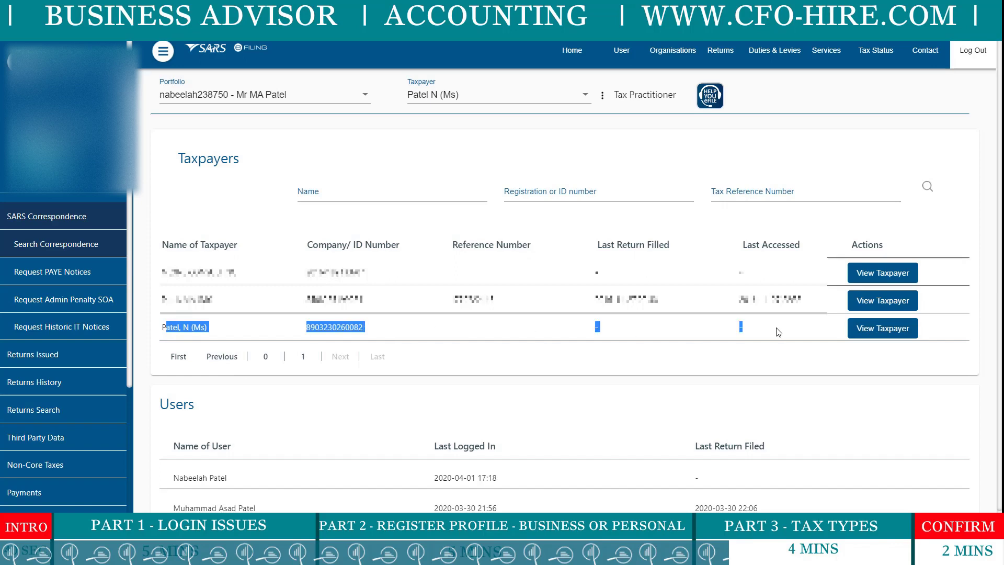
View the new taxpayer's profile, then go to its Organisation Tax Types page.
left_click(893, 335)
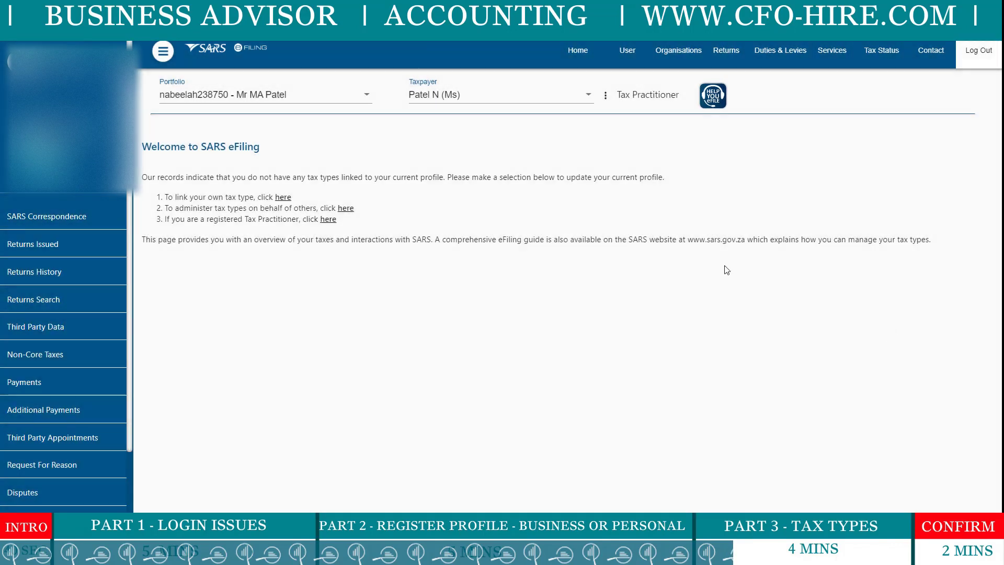
left_click_drag(159, 177, 431, 178)
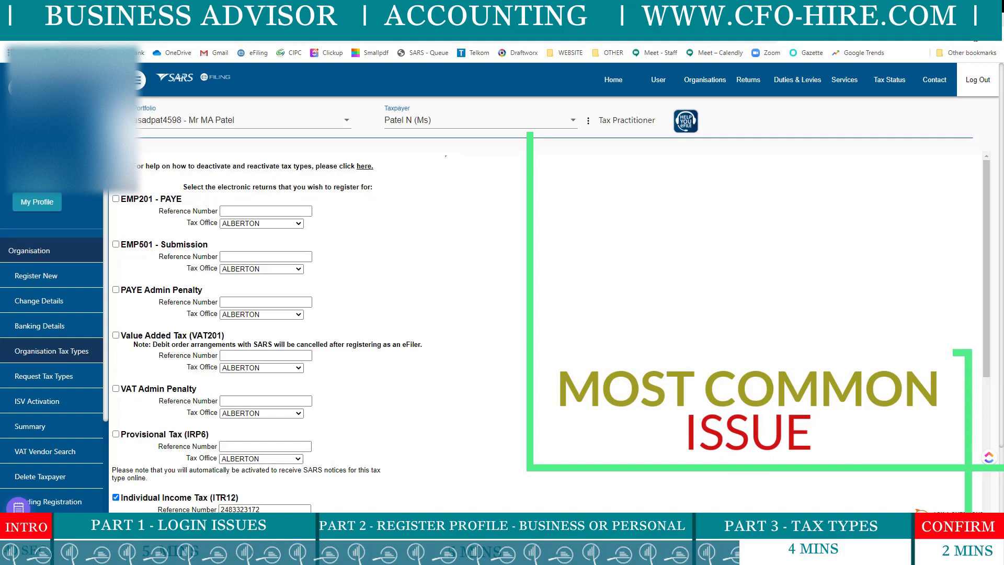
left_click(705, 80)
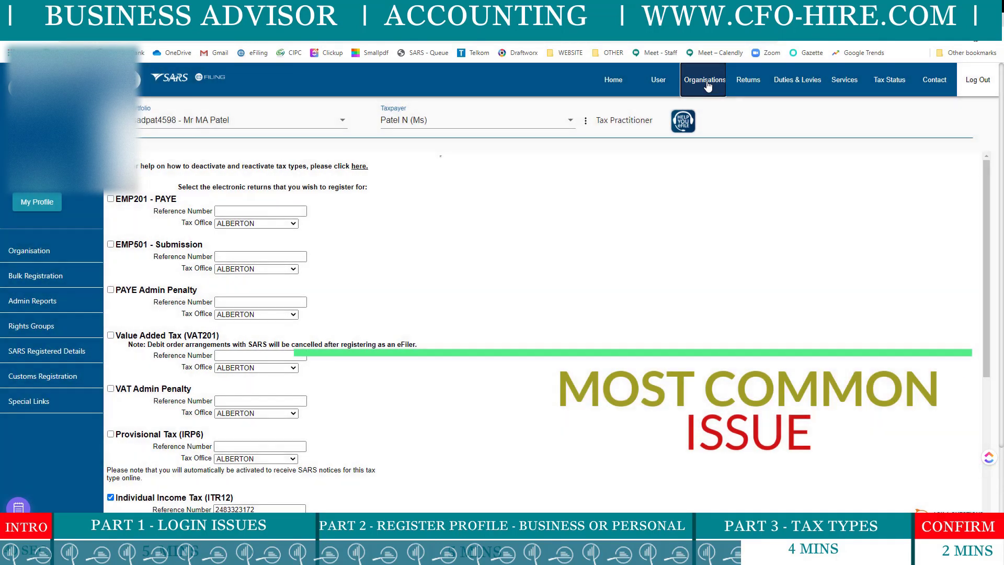
left_click(35, 252)
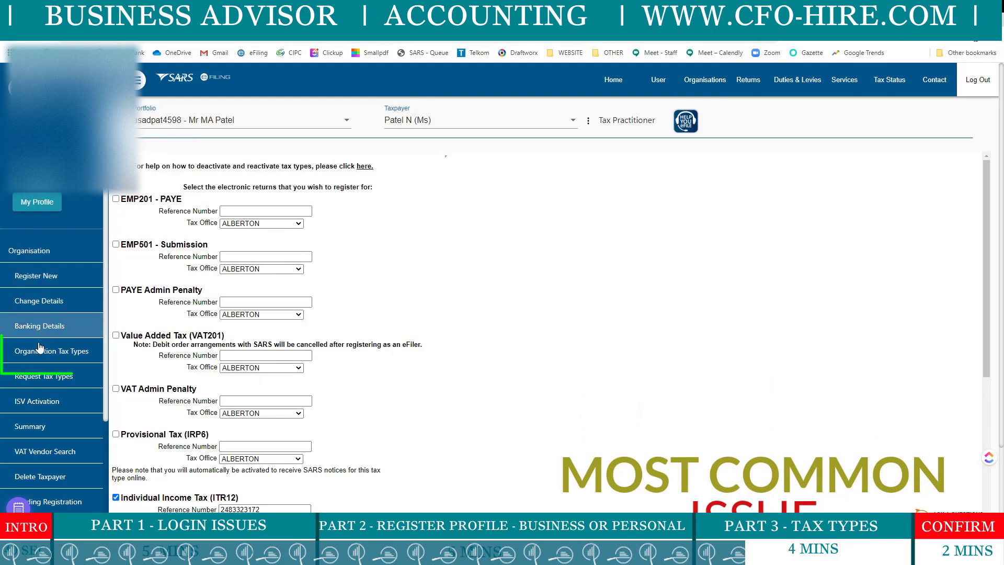
left_click(53, 358)
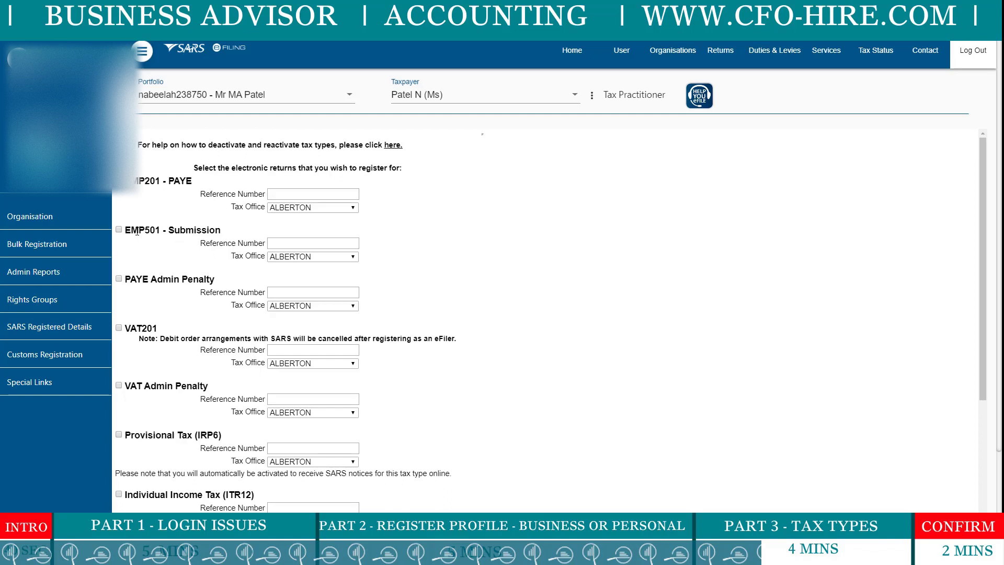
left_click_drag(137, 330, 157, 329)
scroll(184, 300, "down", 2)
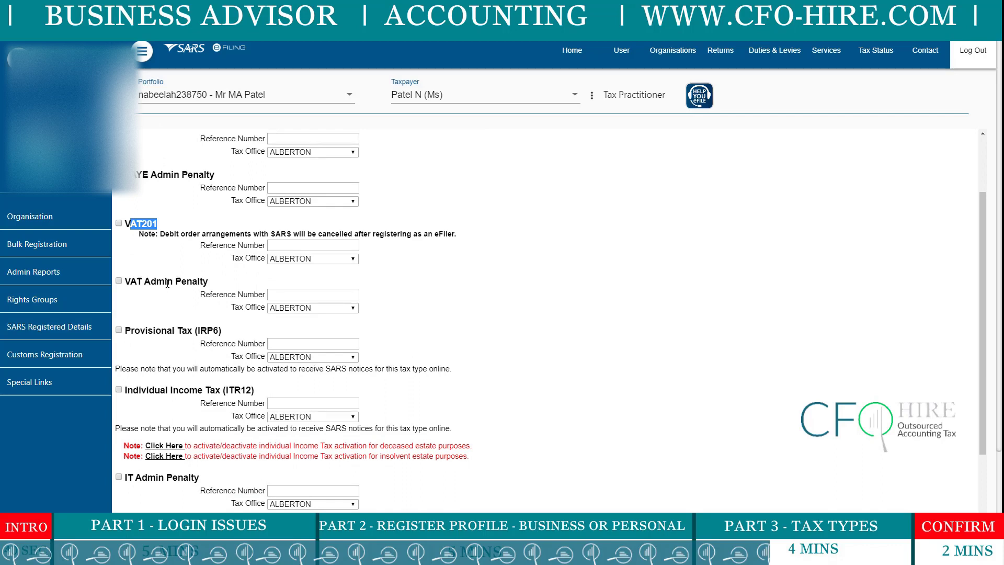
left_click_drag(146, 331, 218, 330)
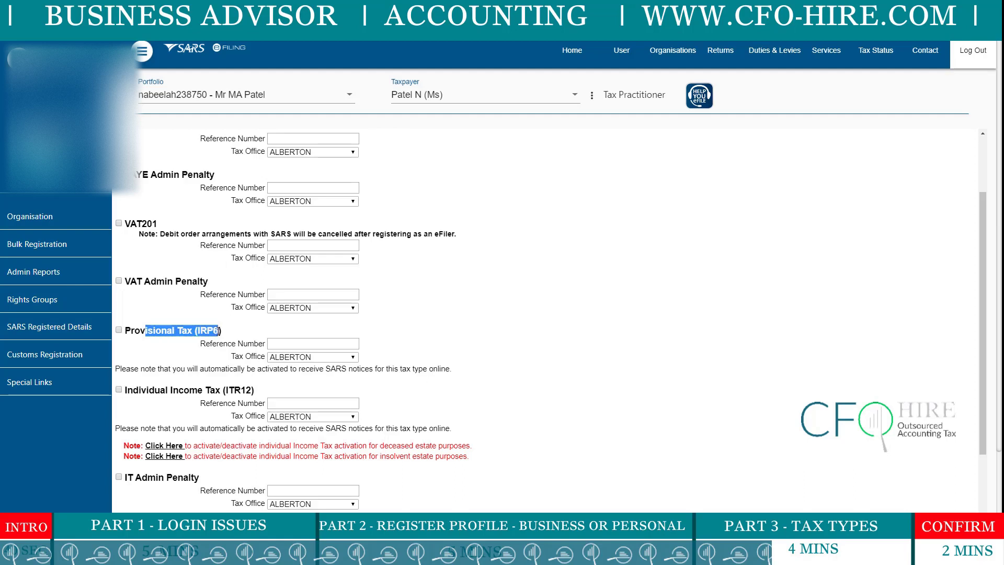
scroll(218, 334, "down", 6)
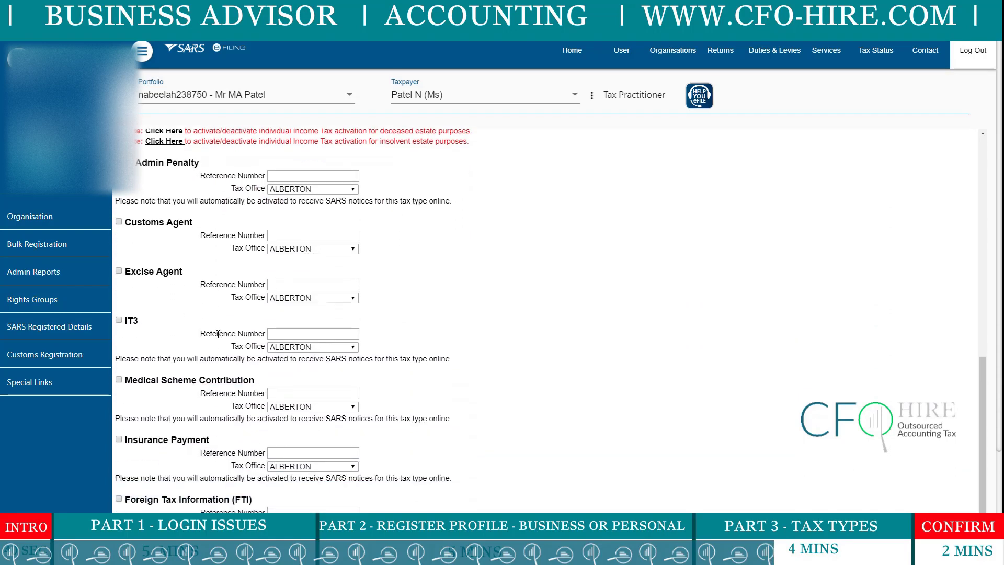
scroll(218, 333, "down", 2)
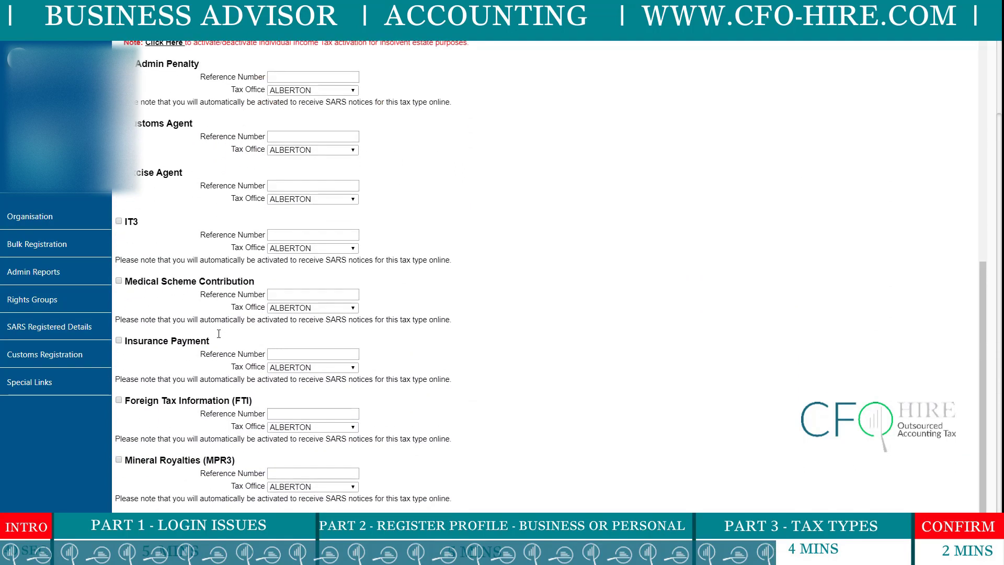
scroll(218, 334, "up", 5)
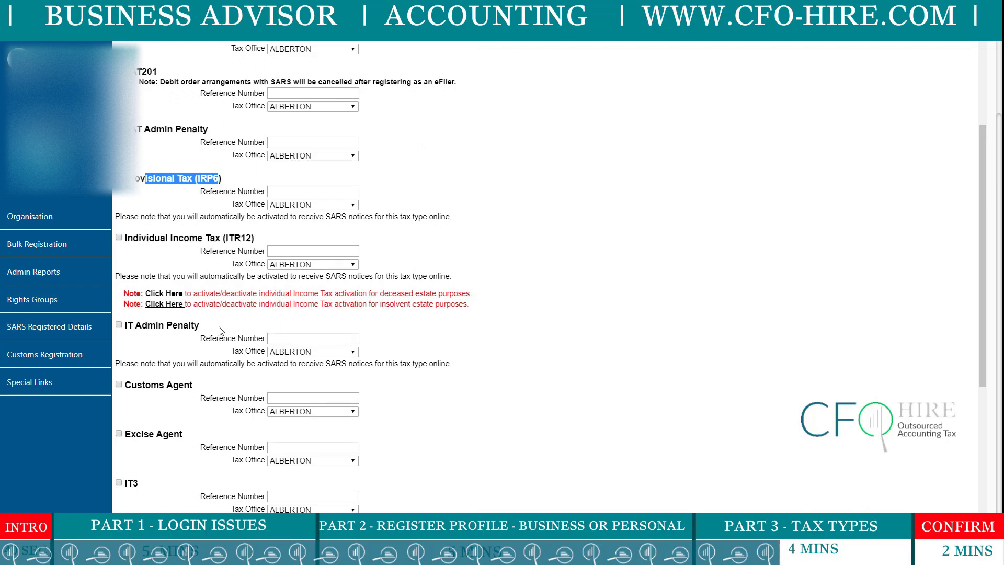
scroll(241, 327, "up", 3)
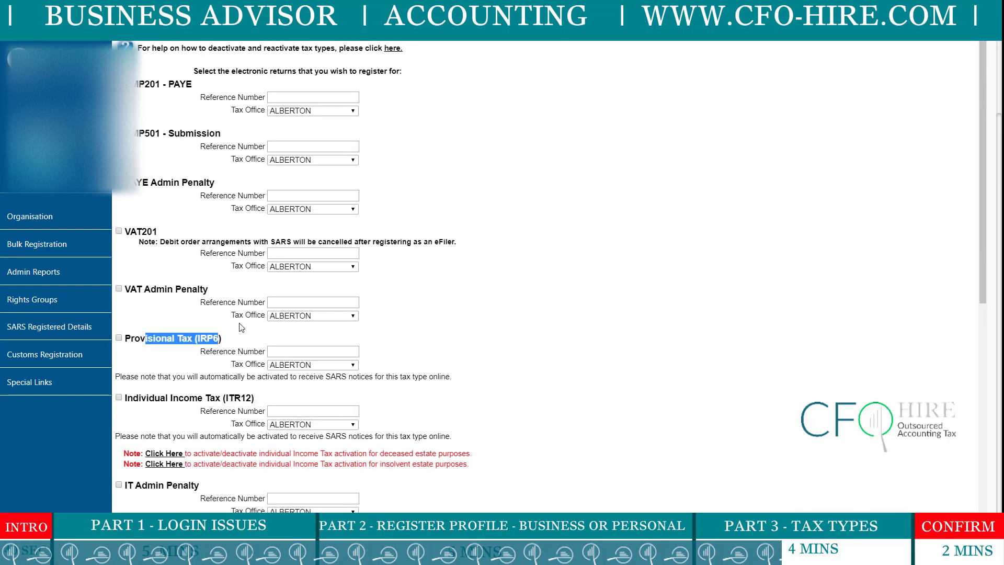
scroll(242, 328, "up", 2)
scroll(242, 328, "down", 2)
left_click_drag(133, 399, 225, 395)
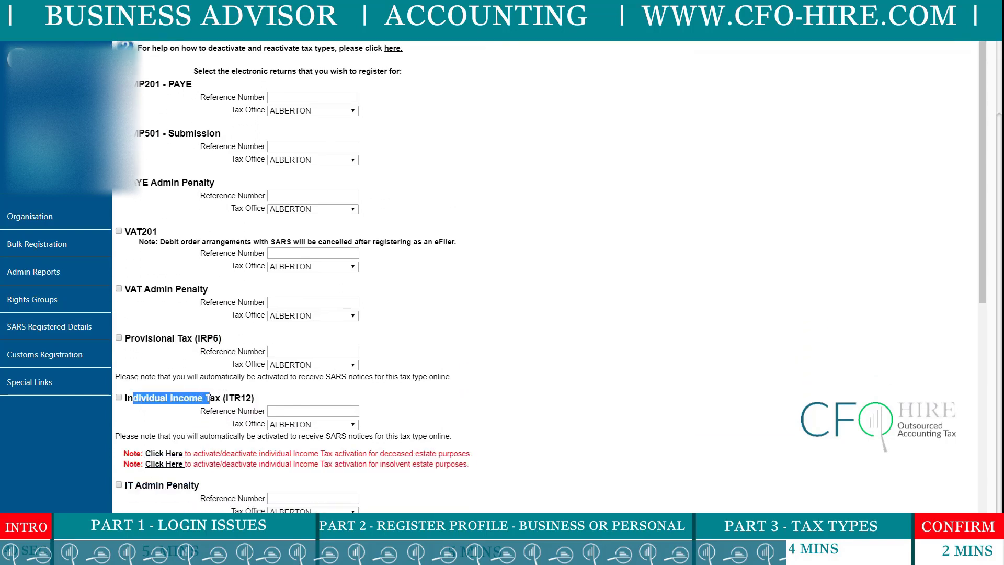
Tick Individual Income Tax (ITR12) and enter its income tax reference number.
left_click(287, 413)
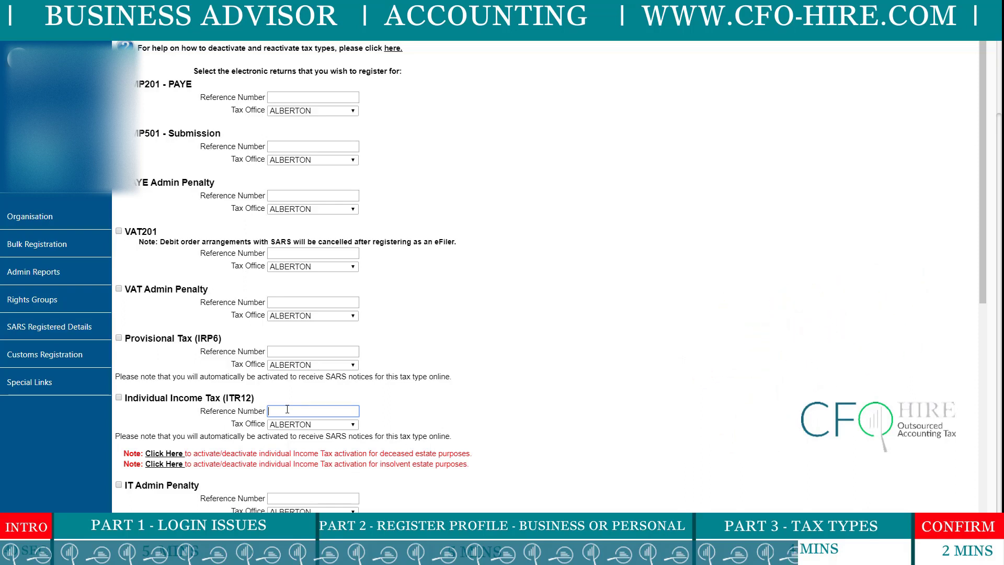
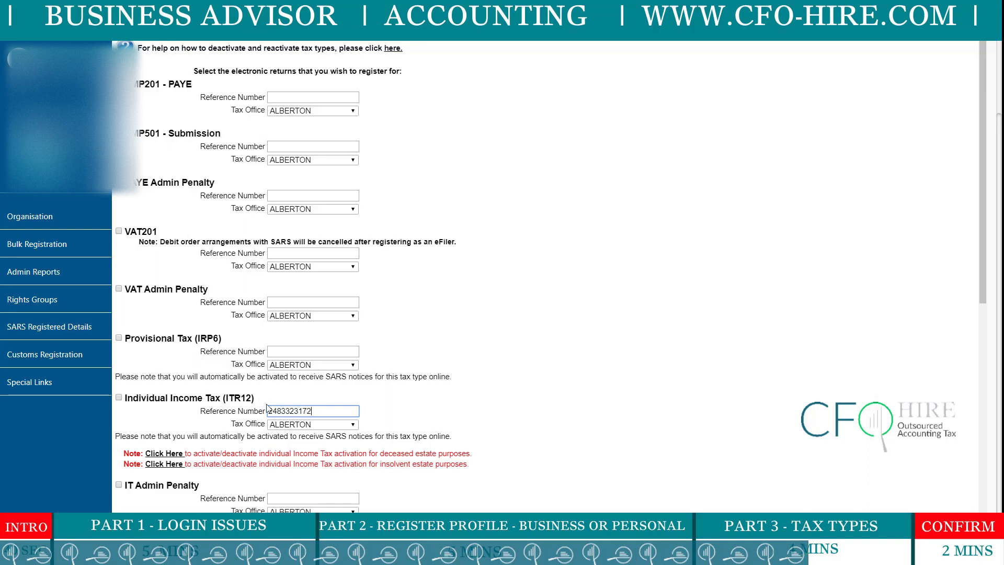
left_click(119, 399)
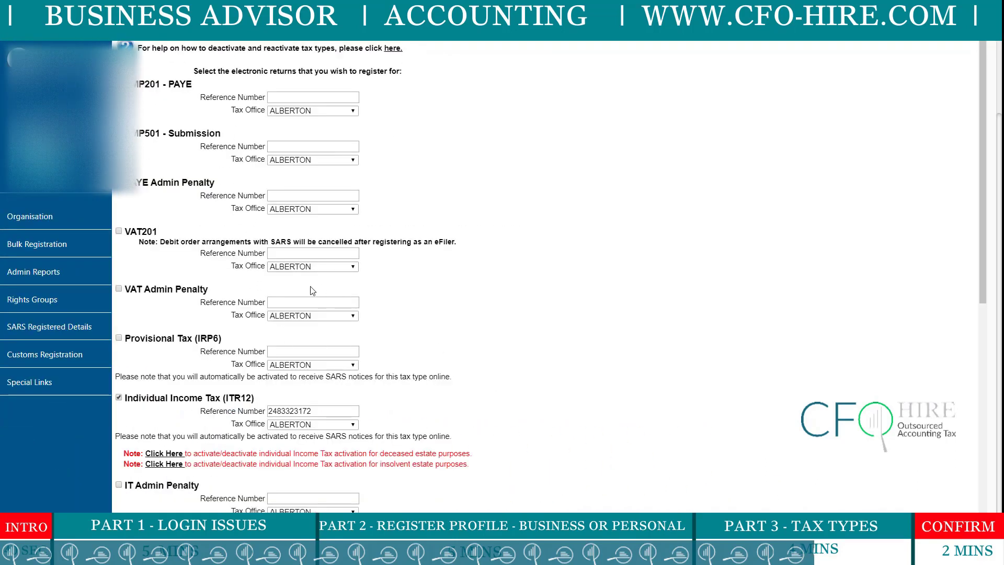
scroll(310, 317, "up", 3)
scroll(310, 321, "down", 3)
Check the ITR12 reference number and bring up the ITR12 Tax Office choices.
double_click(270, 412)
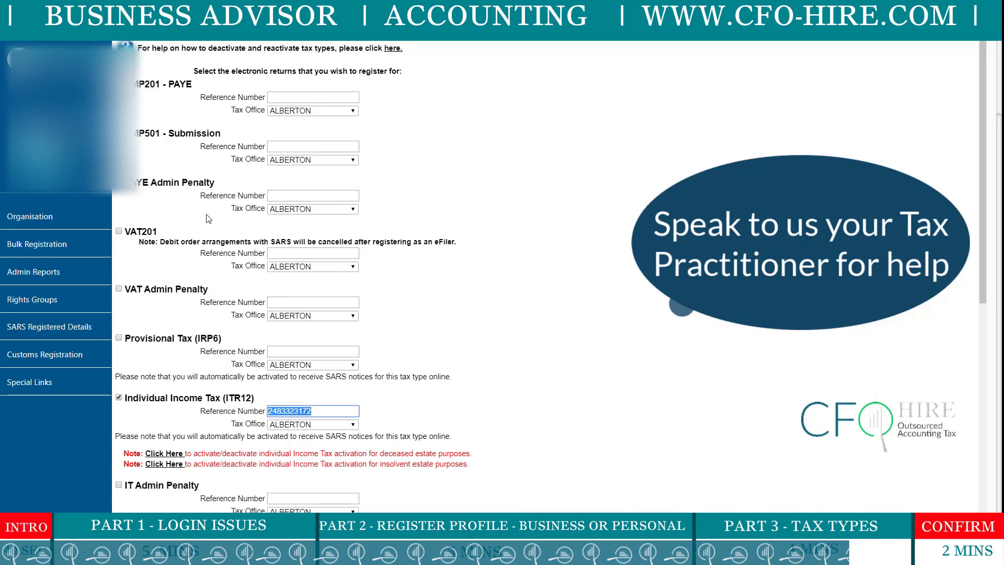
scroll(314, 280, "up", 2)
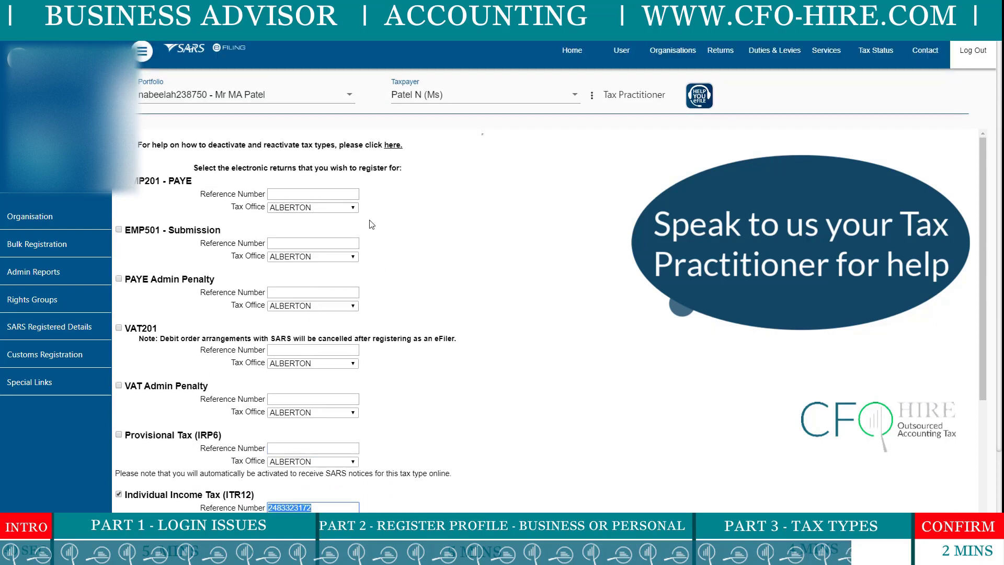
scroll(371, 225, "down", 5)
left_click(320, 246)
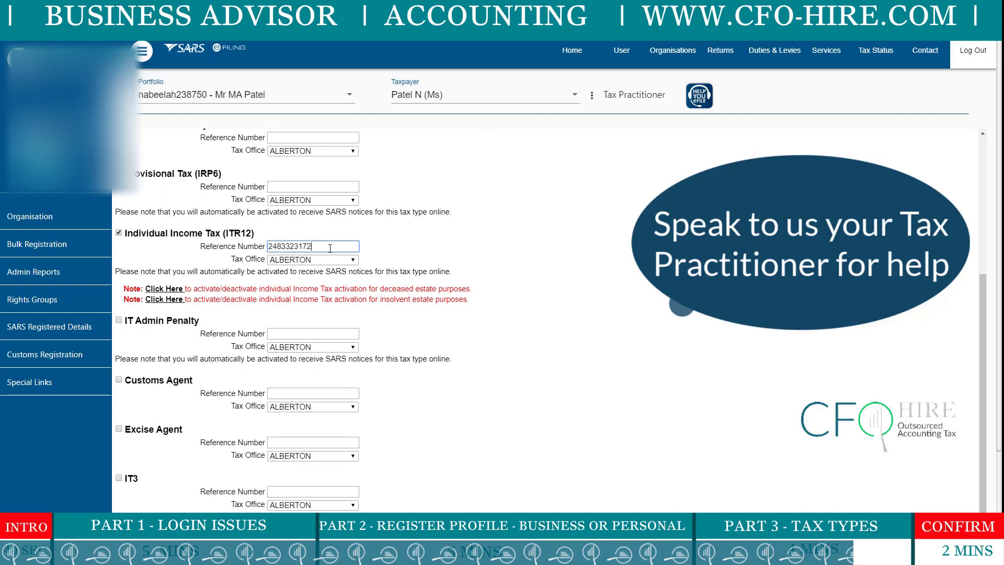
left_click(354, 260)
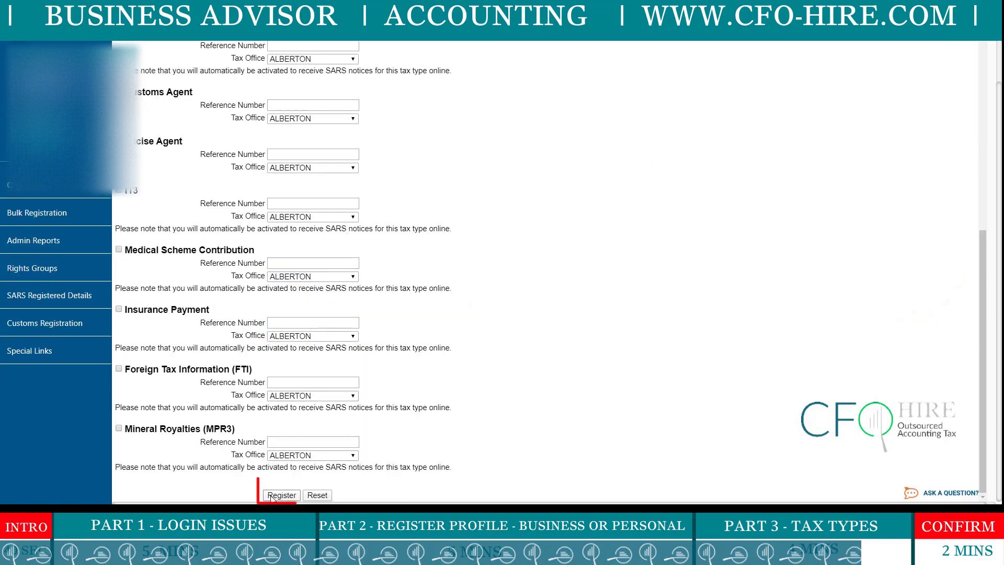
Submit the tax type registration and confirm the 'Tax Types successfully updated' message.
left_click(279, 498)
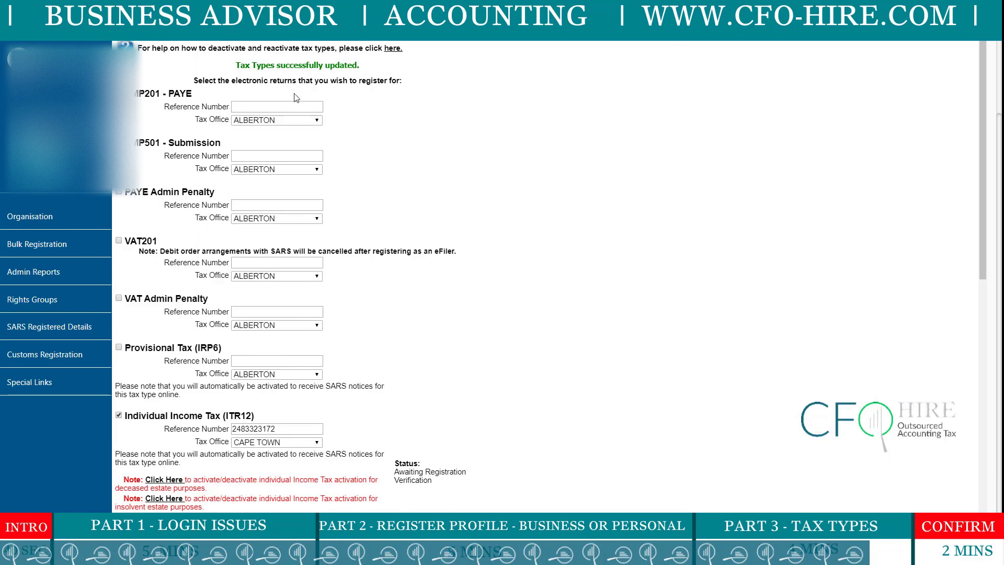
left_click_drag(236, 66, 359, 67)
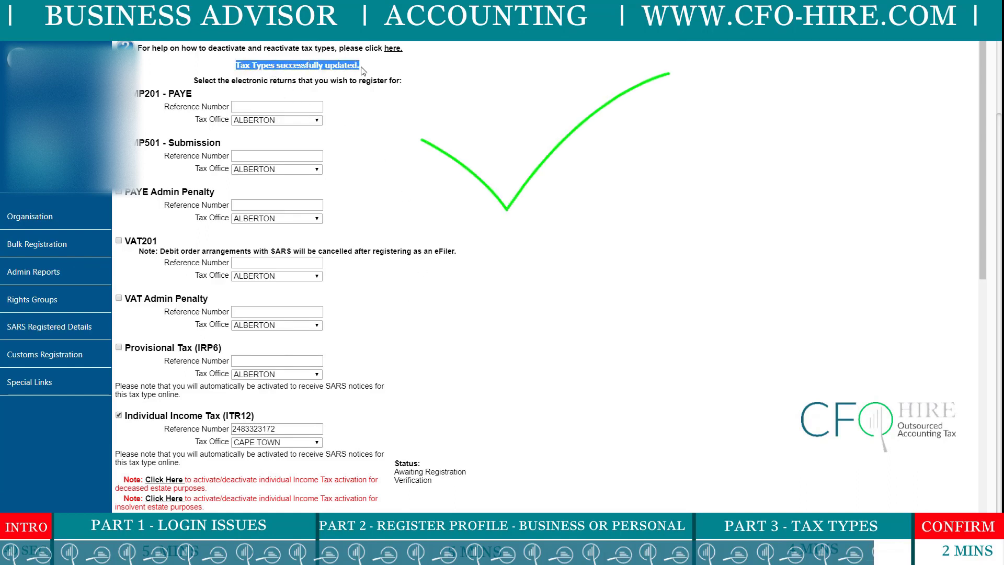
left_click(683, 227)
Check that ITR12 and IT Admin Penalty (CAPE TOWN) both show Awaiting Registration Verification.
scroll(492, 296, "down", 2)
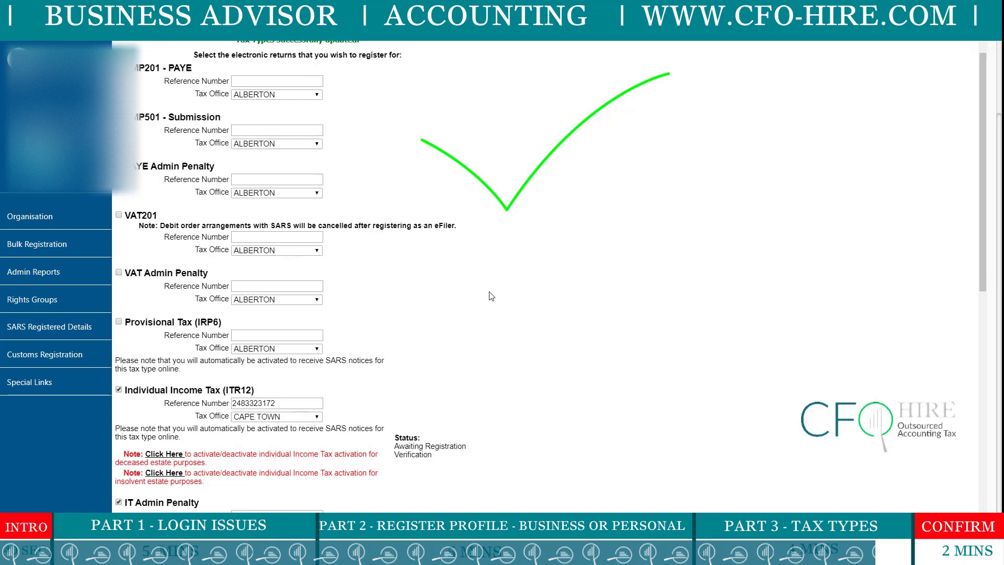
scroll(473, 340, "down", 2)
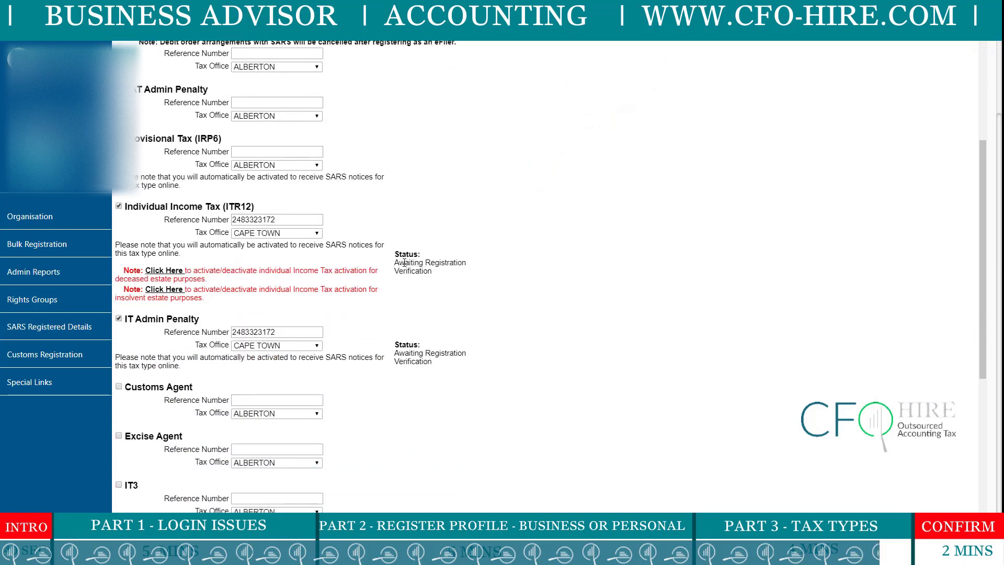
left_click_drag(402, 262, 467, 263)
left_click_drag(404, 353, 456, 353)
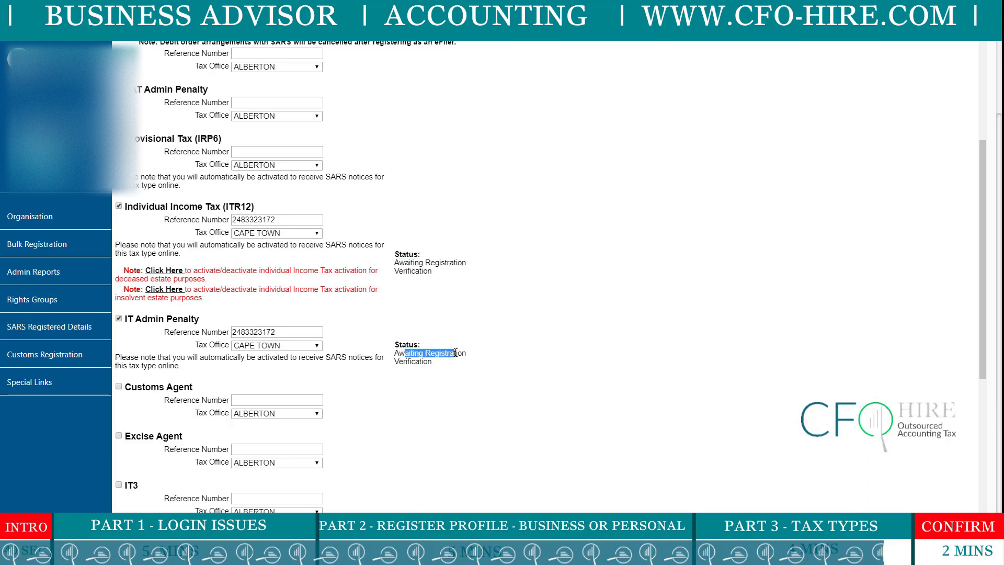
scroll(456, 353, "up", 2)
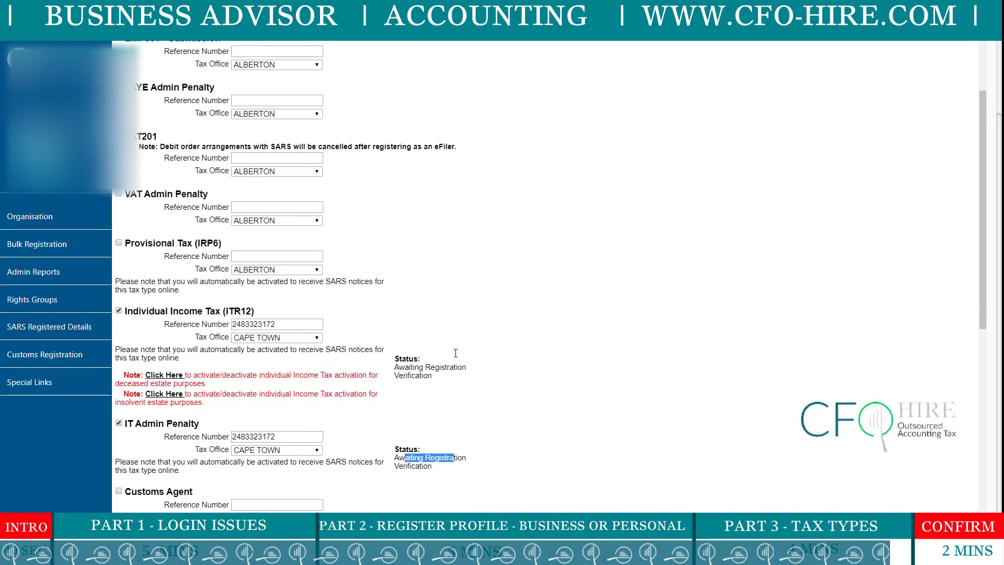
scroll(459, 356, "down", 2)
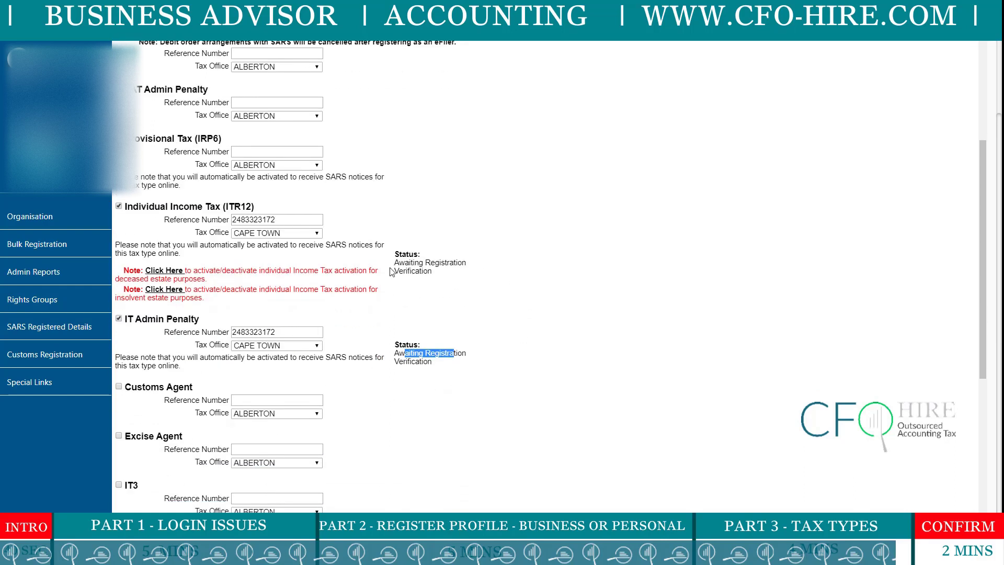
left_click_drag(396, 264, 497, 273)
left_click(499, 303)
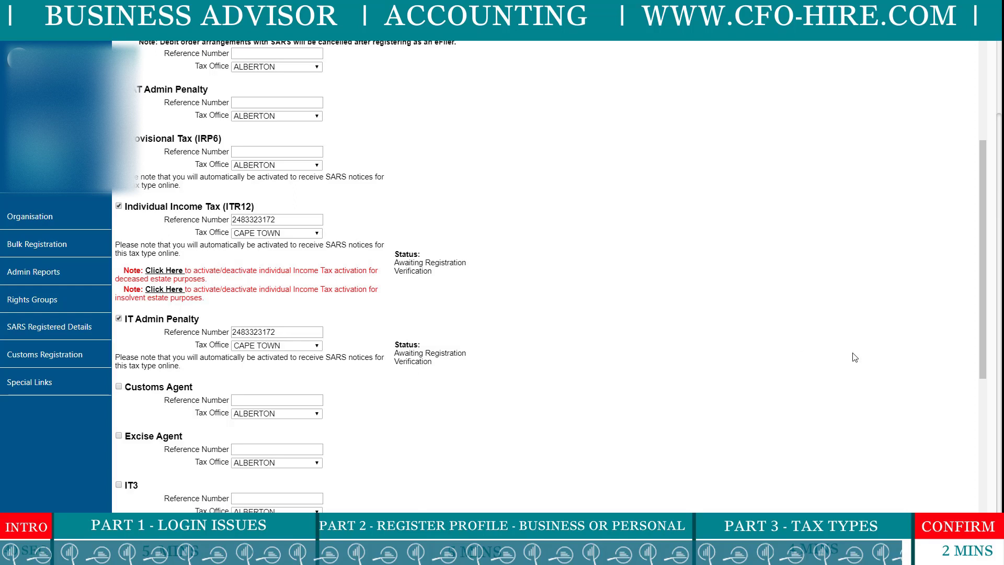
scroll(524, 314, "up", 4)
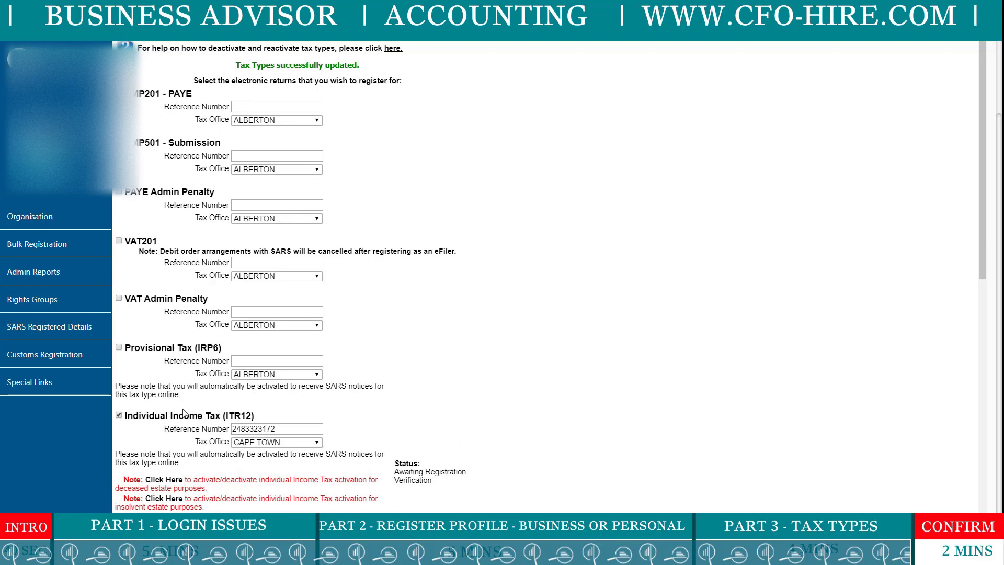
Choose View Taxpayer on the new individual taxpayer's row in the Taxpayers list.
scroll(434, 285, "down", 10)
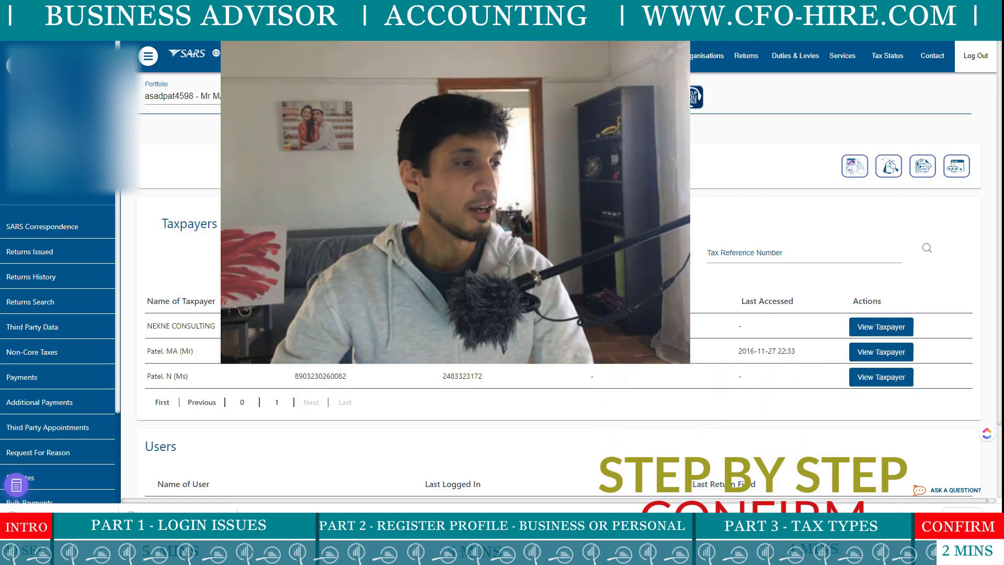
left_click(883, 378)
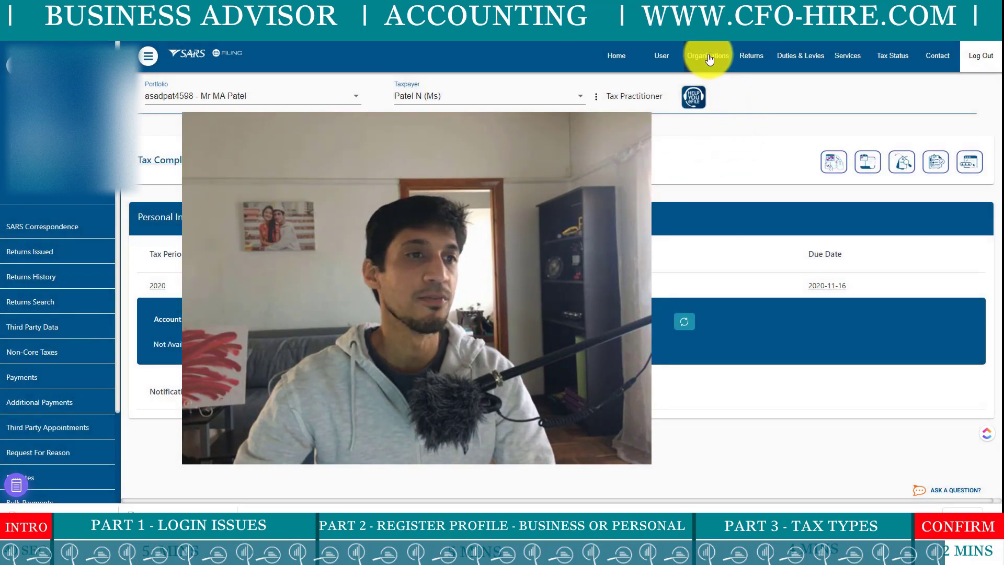
Go to Organisations > Organisation > Organisation Tax Types for this taxpayer.
left_click(709, 57)
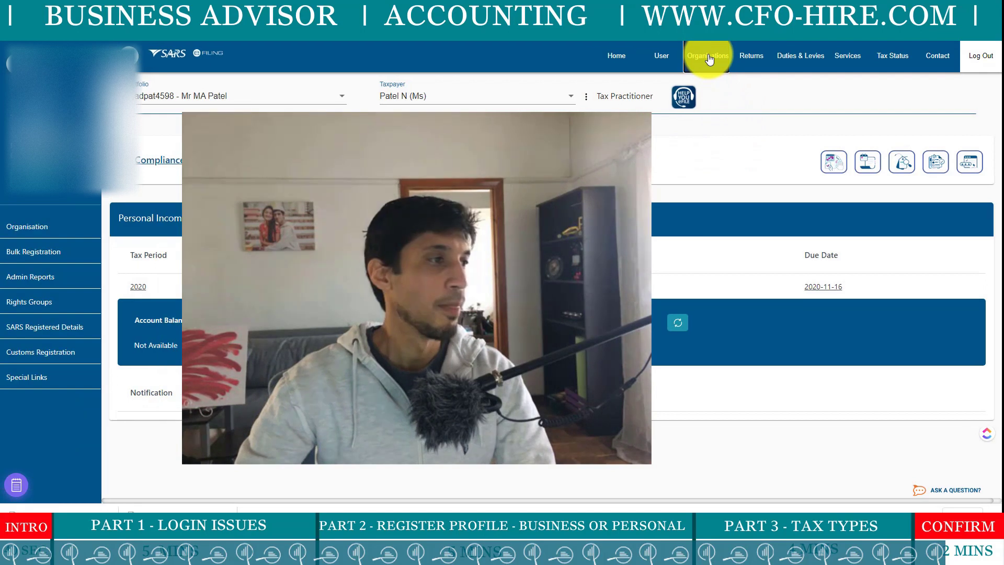
left_click(44, 228)
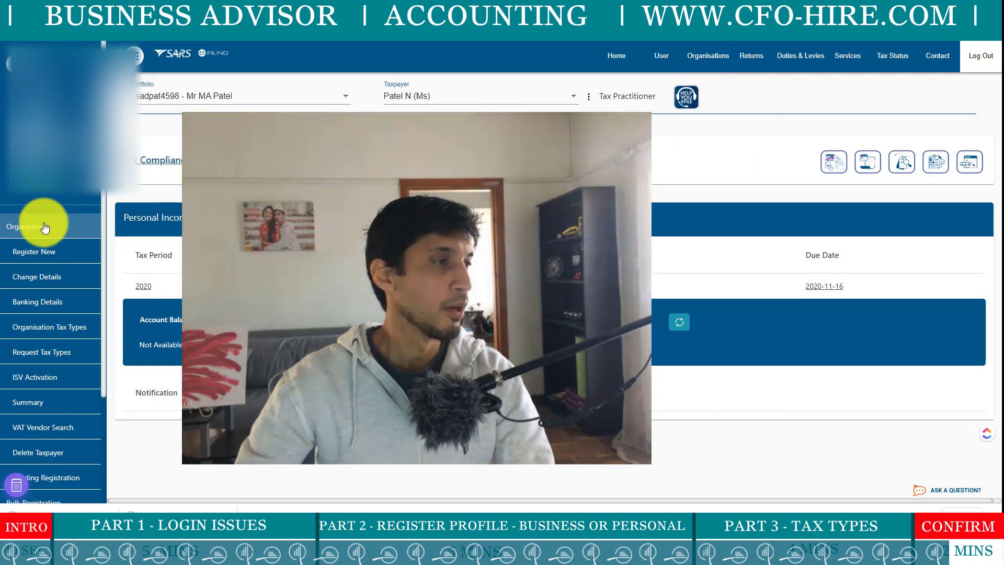
left_click(75, 331)
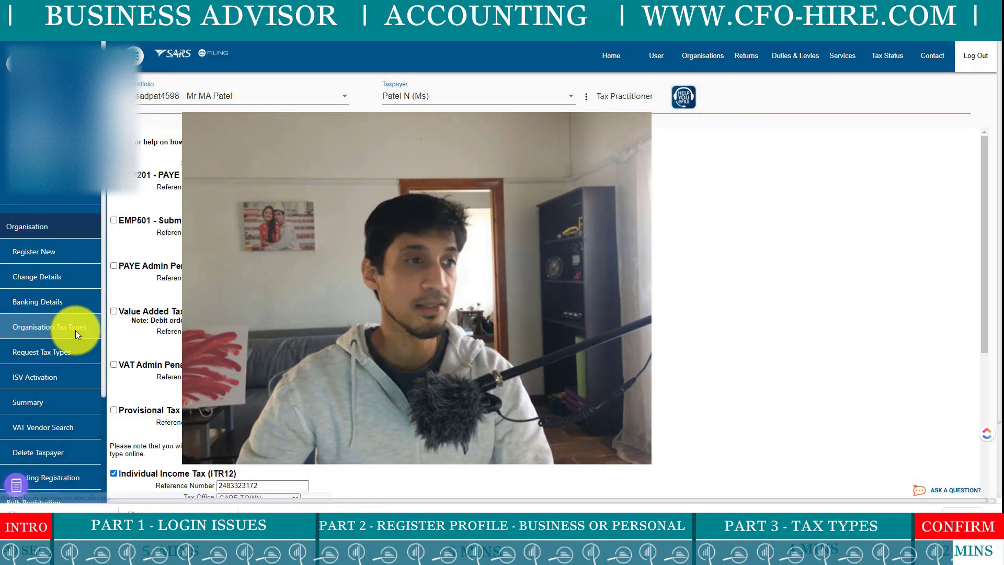
Verify ITR12 and IT Admin Penalty read Successfully Activated, noting the ITR12 and IRP6 codes.
scroll(408, 261, "down", 5)
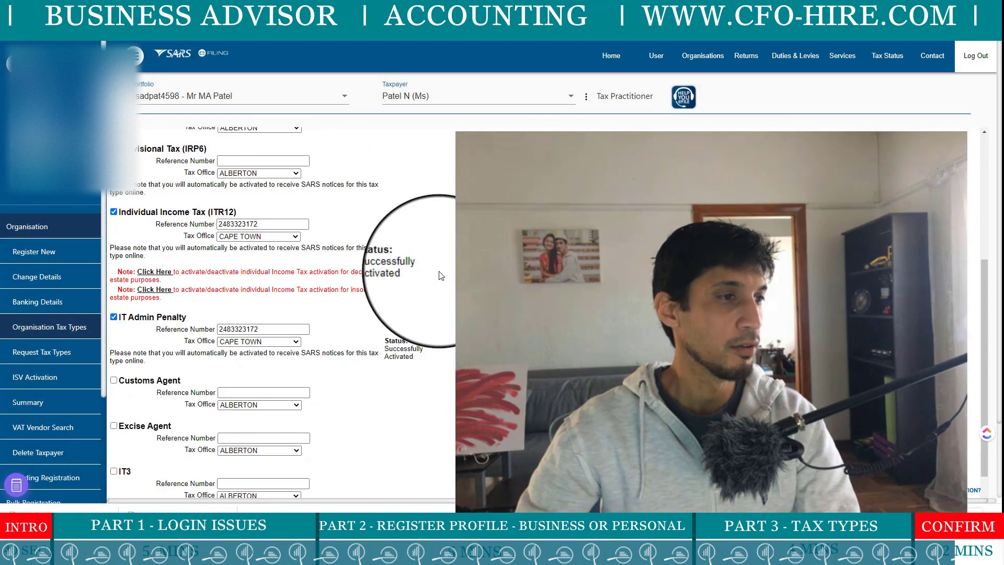
left_click_drag(390, 247, 424, 276)
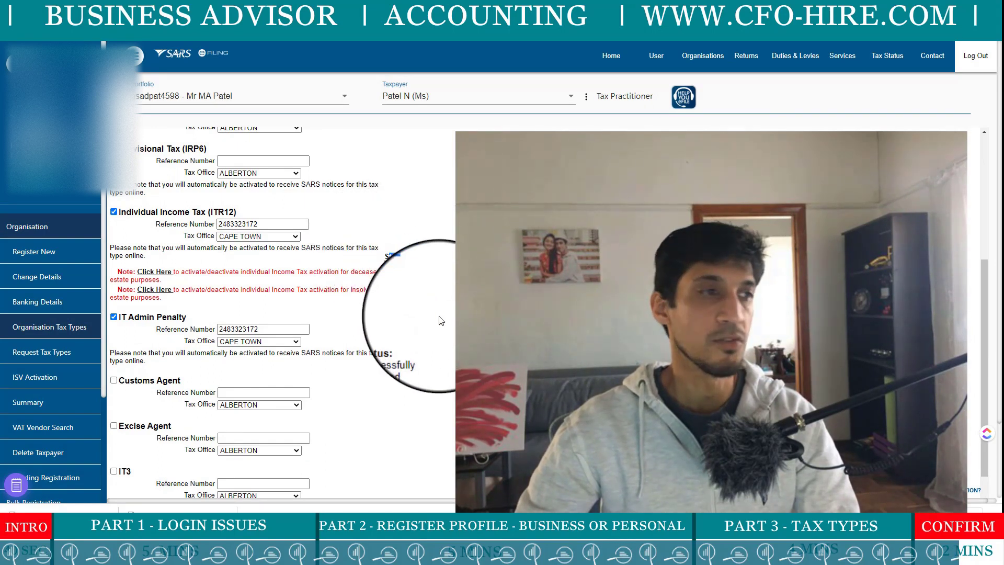
triple_click(400, 348)
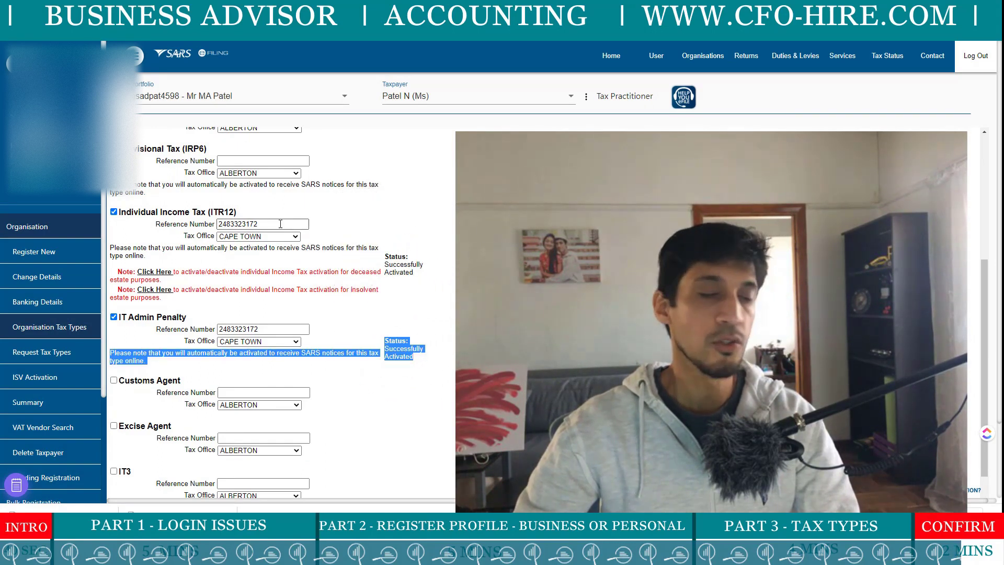
left_click_drag(208, 211, 226, 211)
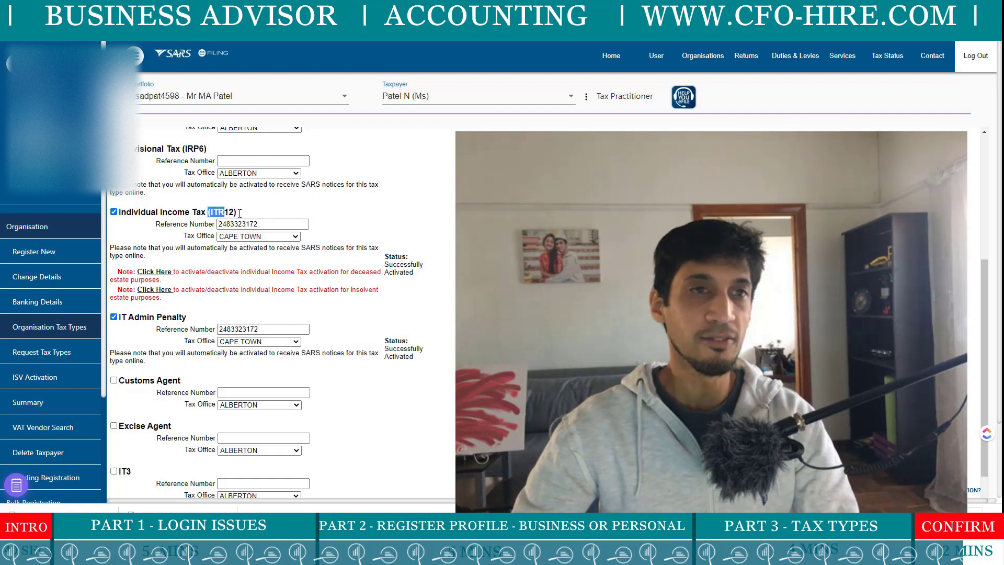
scroll(210, 211, "up", 2)
left_click_drag(183, 202, 208, 202)
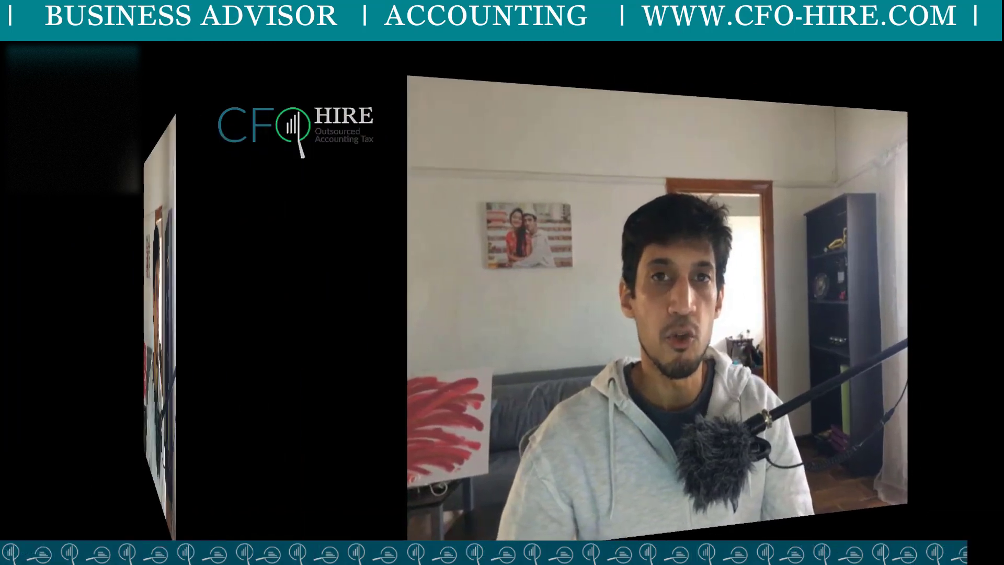